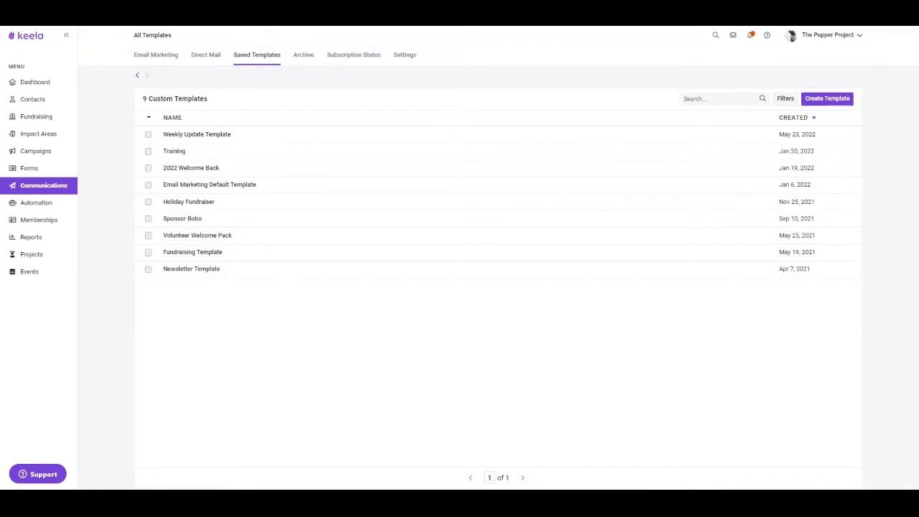
# Step: Create a new saved email template named "Monthly Newsletter"
pyautogui.click(836, 100)
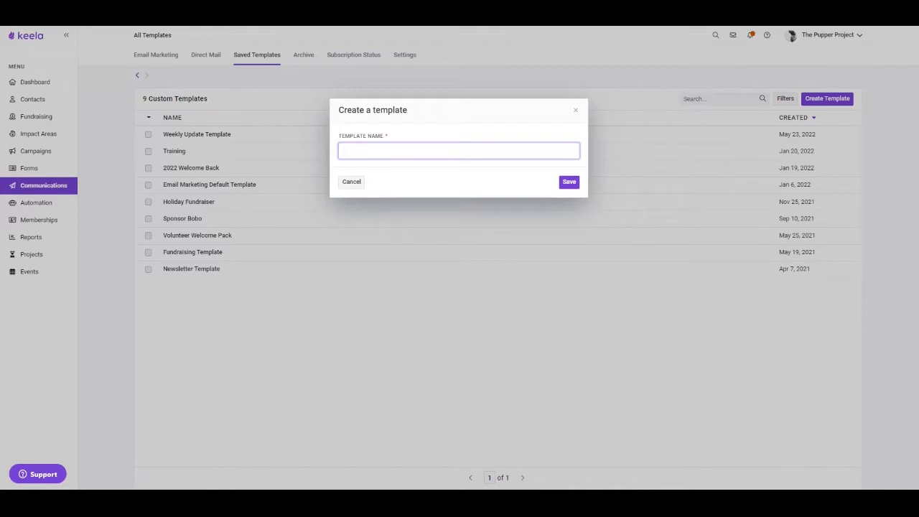
pyautogui.write('Monthly Newsletter')
pyautogui.click(568, 181)
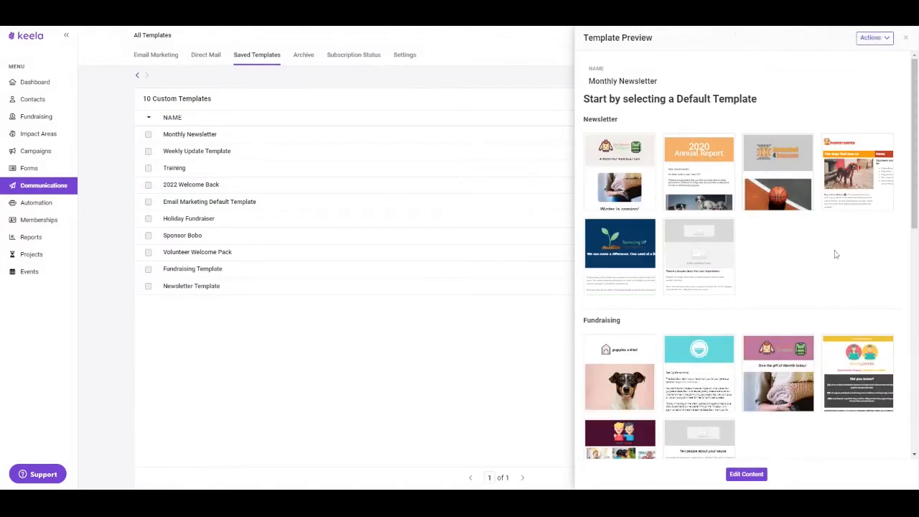
# Step: Look through the default template categories and start the newsletter from the blank Basic template
pyautogui.scroll(-3, 833, 255)
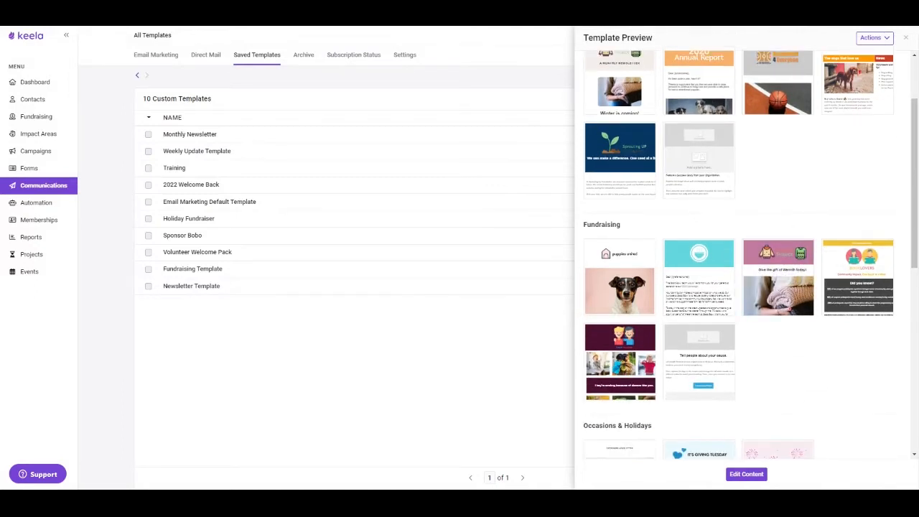
pyautogui.scroll(3, 757, 161)
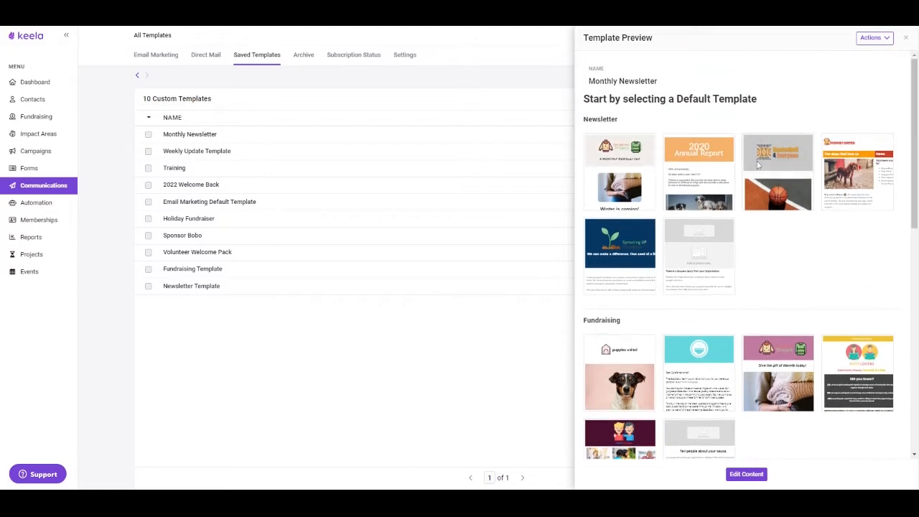
pyautogui.moveTo(707, 147)
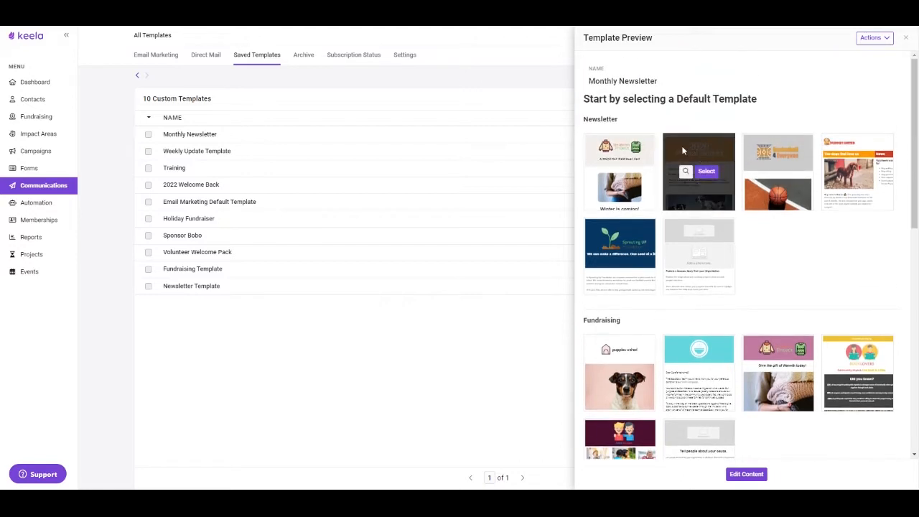
pyautogui.moveTo(645, 172)
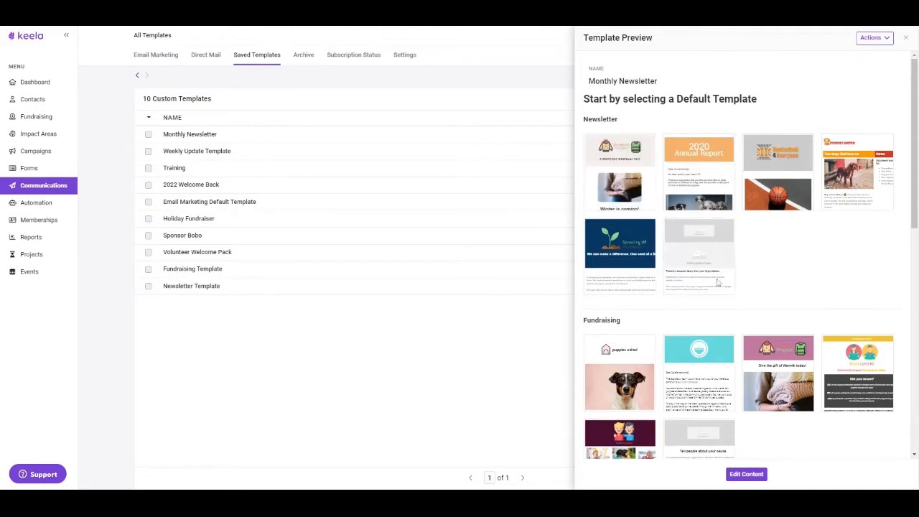
pyautogui.moveTo(678, 237)
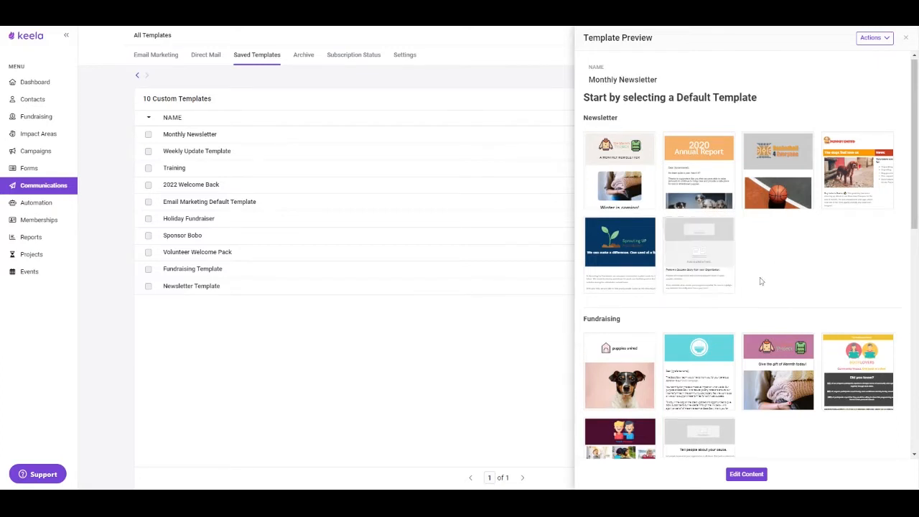
pyautogui.scroll(-1, 761, 281)
pyautogui.moveTo(726, 399)
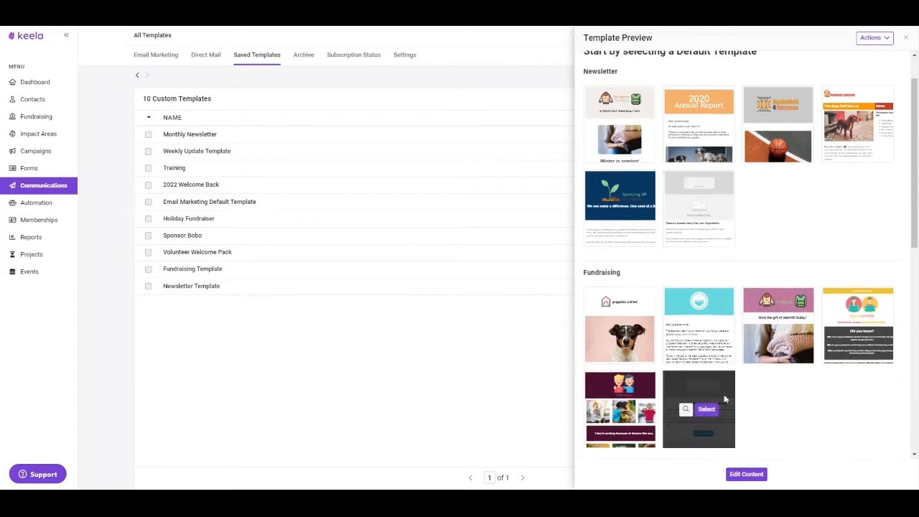
pyautogui.scroll(-1, 760, 402)
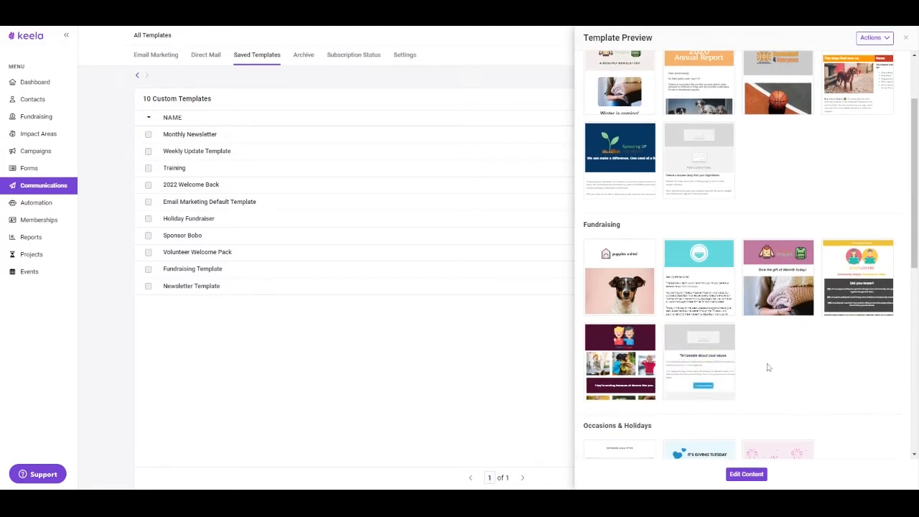
pyautogui.scroll(-5, 779, 355)
pyautogui.scroll(-3, 777, 366)
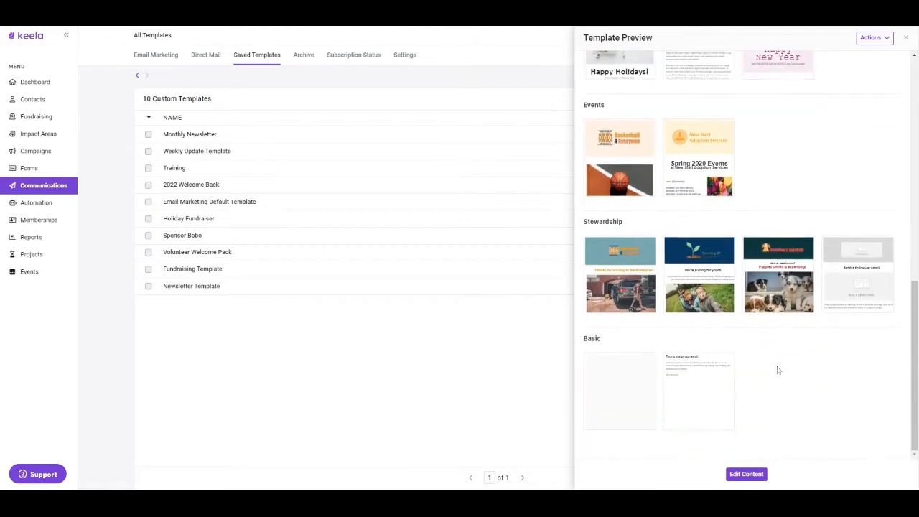
pyautogui.moveTo(641, 422)
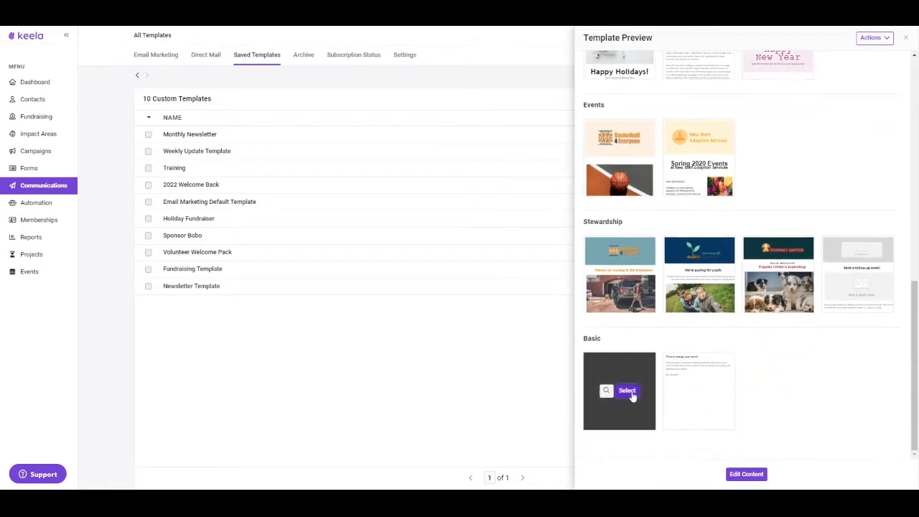
pyautogui.click(627, 391)
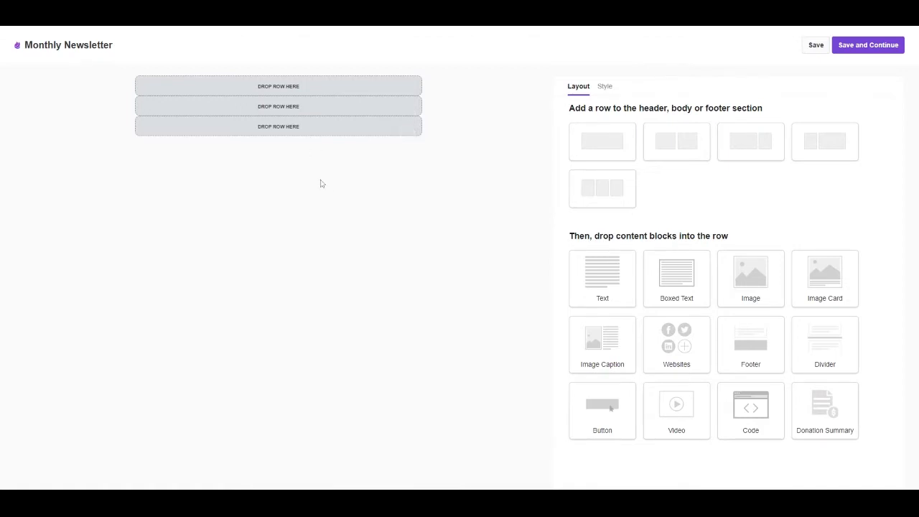
# Step: Set the header section's background colour to light grey in the template's style settings
pyautogui.click(606, 89)
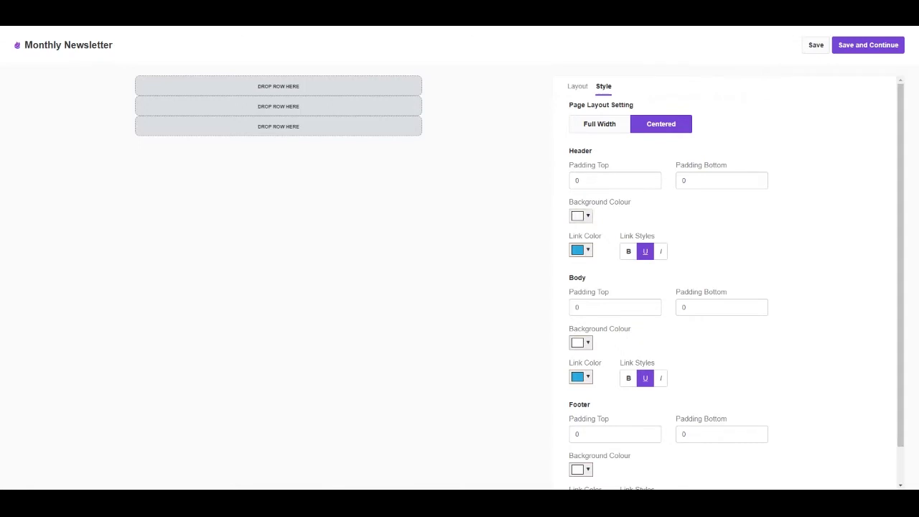
pyautogui.click(587, 216)
pyautogui.moveTo(757, 307); pyautogui.dragTo(718, 314)
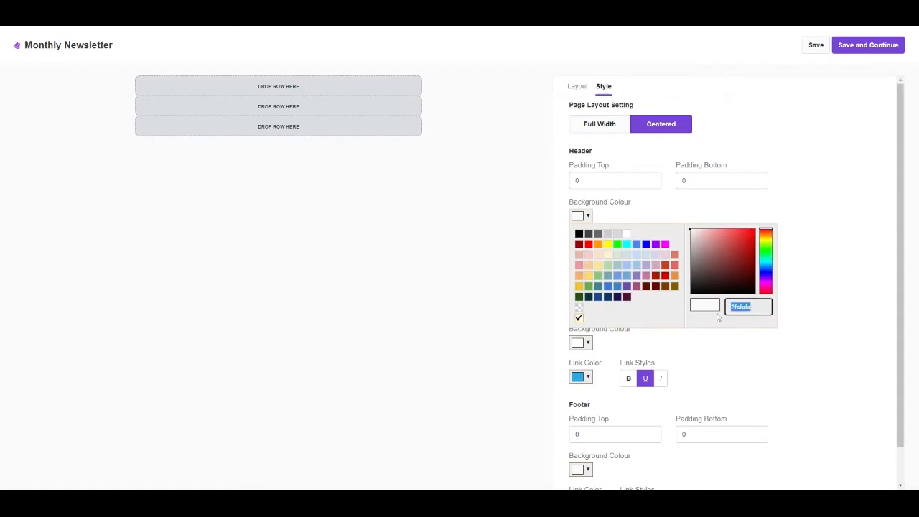
pyautogui.write('#e2e4df')
pyautogui.click(802, 288)
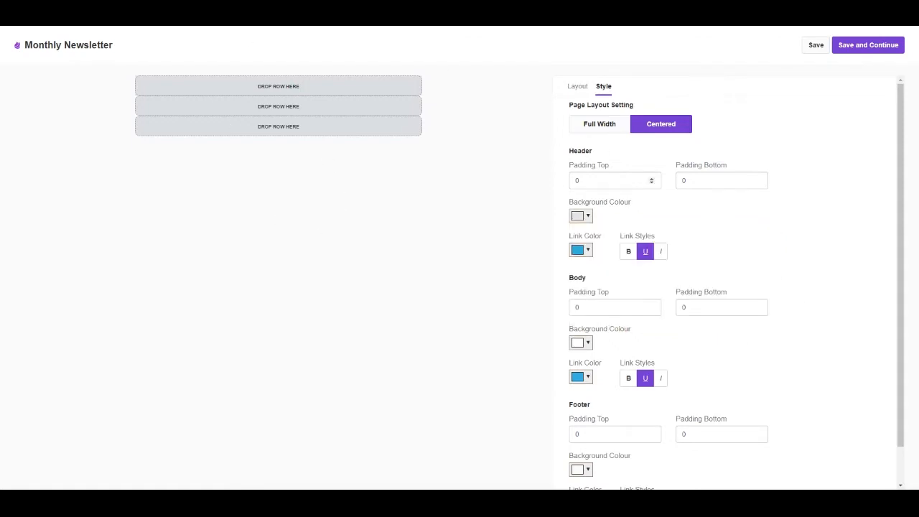
# Step: Set the header's top and bottom padding to 25 each
pyautogui.click(610, 180)
pyautogui.press('BackSpace')
pyautogui.write('25')
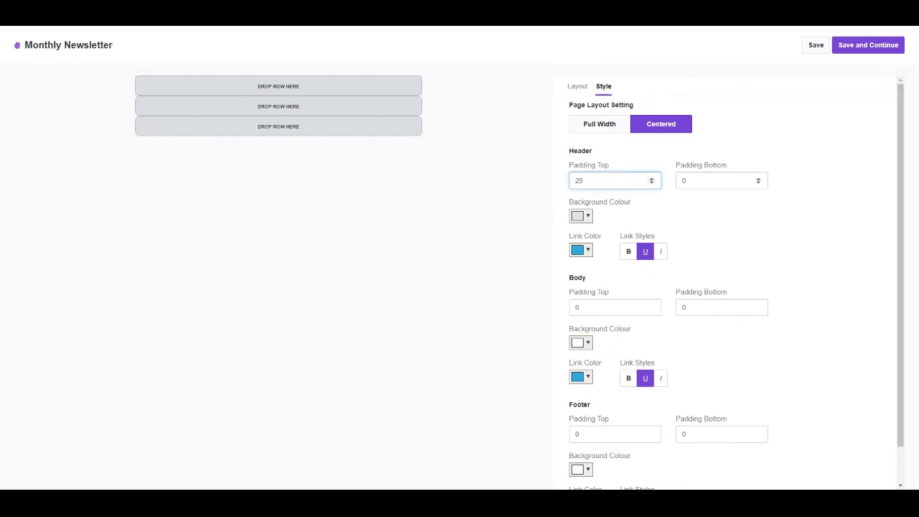
pyautogui.press('Tab')
pyautogui.write('25')
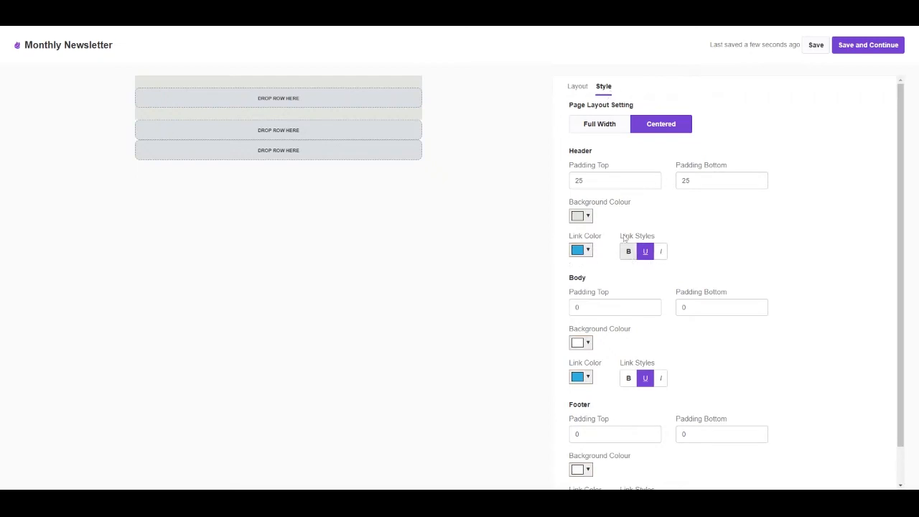
# Step: Set the body section's top and bottom padding to 10 each
pyautogui.scroll(-1, 631, 216)
pyautogui.moveTo(588, 268); pyautogui.dragTo(561, 272)
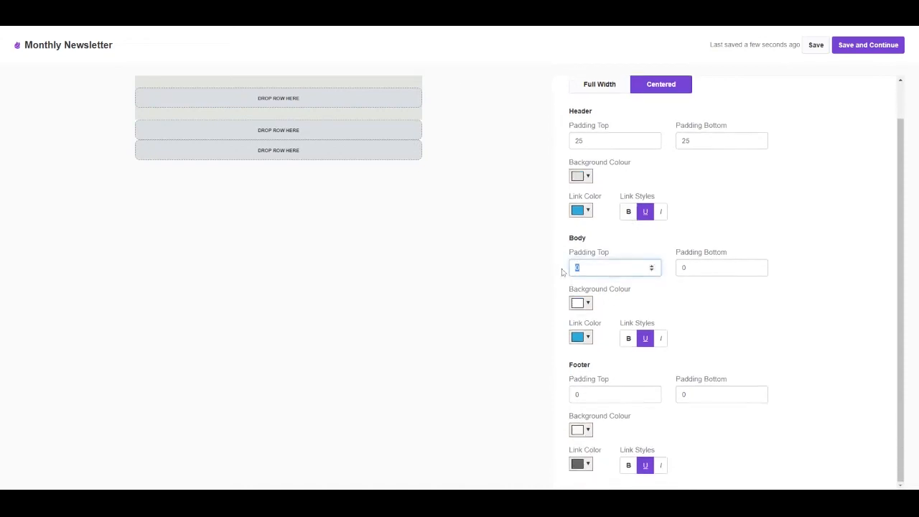
pyautogui.write('10')
pyautogui.press('Tab')
pyautogui.click(672, 272)
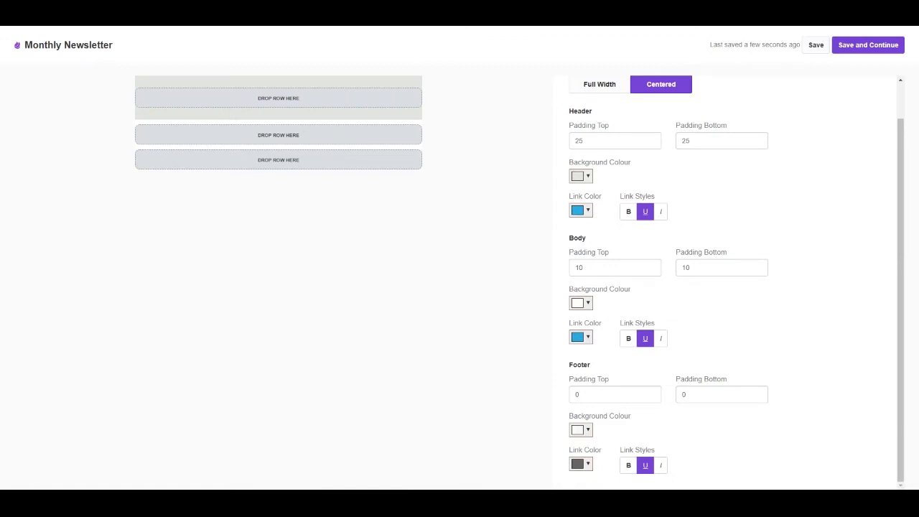
# Step: Change the body section's background colour to slate blue by pasting its colour code
pyautogui.click(580, 302)
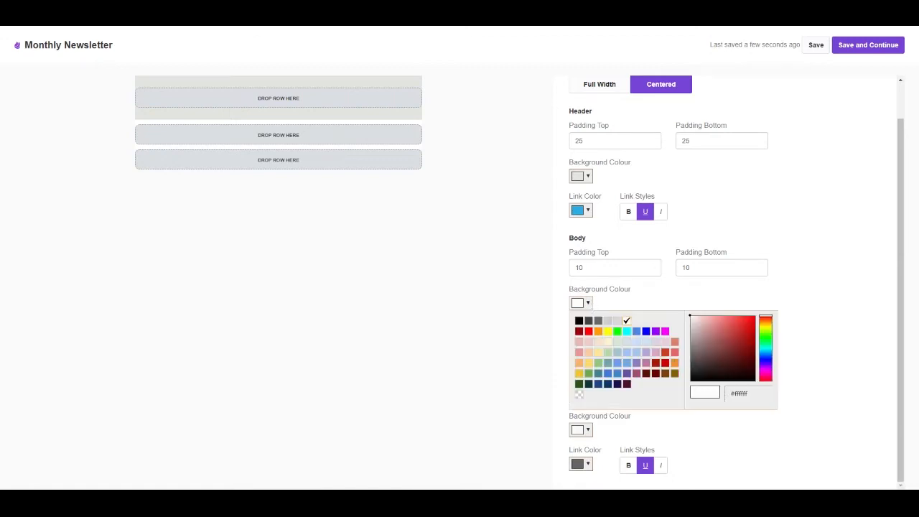
pyautogui.moveTo(750, 393); pyautogui.dragTo(720, 396)
pyautogui.write('#718096')
pyautogui.click(819, 300)
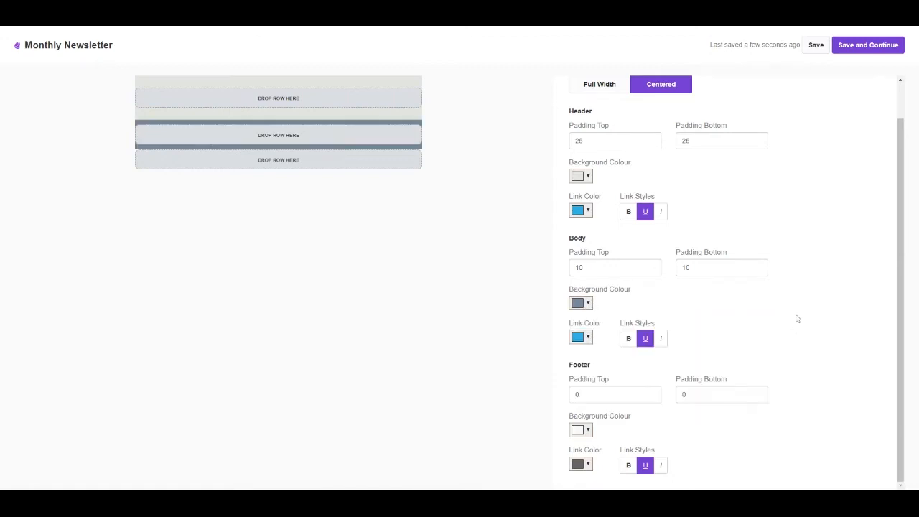
# Step: Set the footer section's top and bottom padding to 25 each
pyautogui.moveTo(585, 395); pyautogui.dragTo(560, 396)
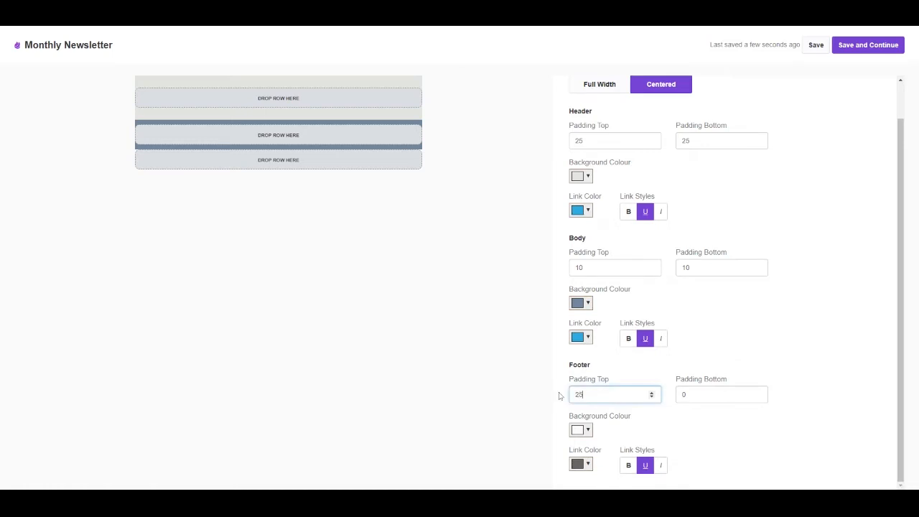
pyautogui.write('25')
pyautogui.moveTo(758, 395); pyautogui.dragTo(666, 401)
pyautogui.write('2')
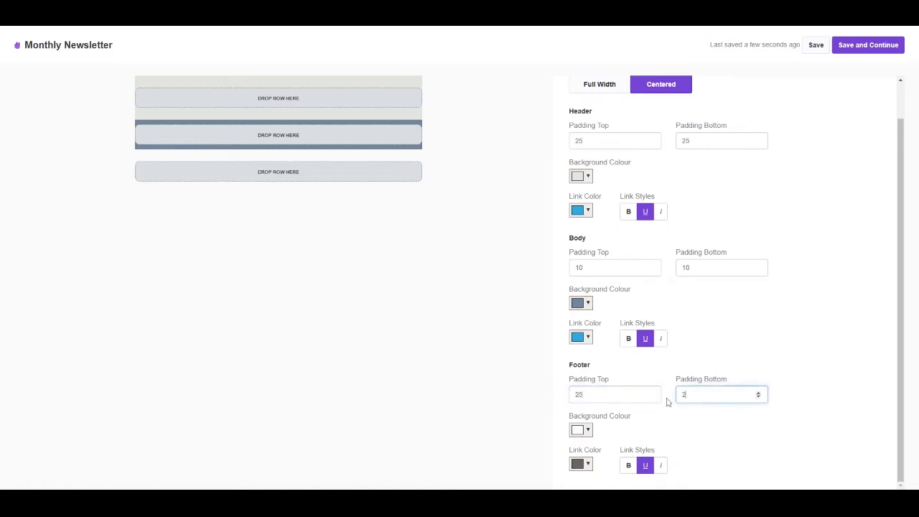
pyautogui.write('5')
# Step: Change the footer section's background colour to red by pasting its colour code
pyautogui.click(580, 429)
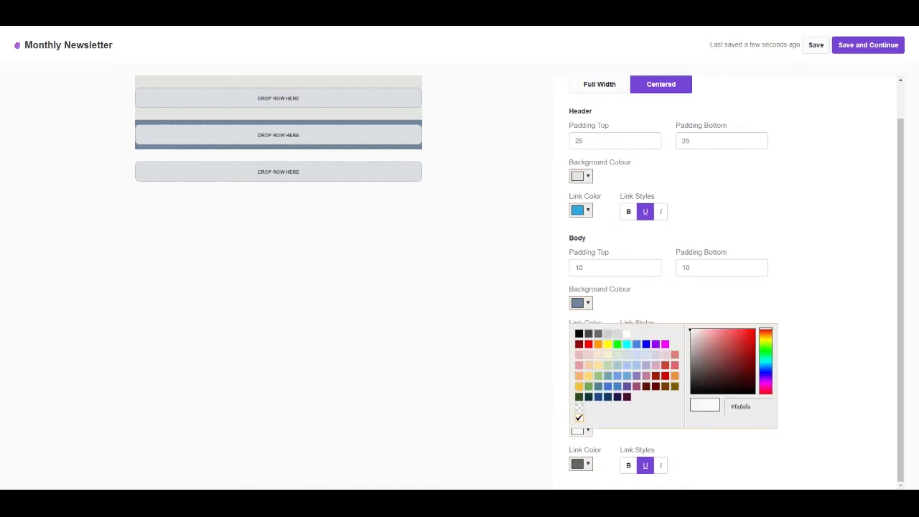
pyautogui.click(726, 407)
pyautogui.hotkey('ctrl', 'v')
pyautogui.click(819, 403)
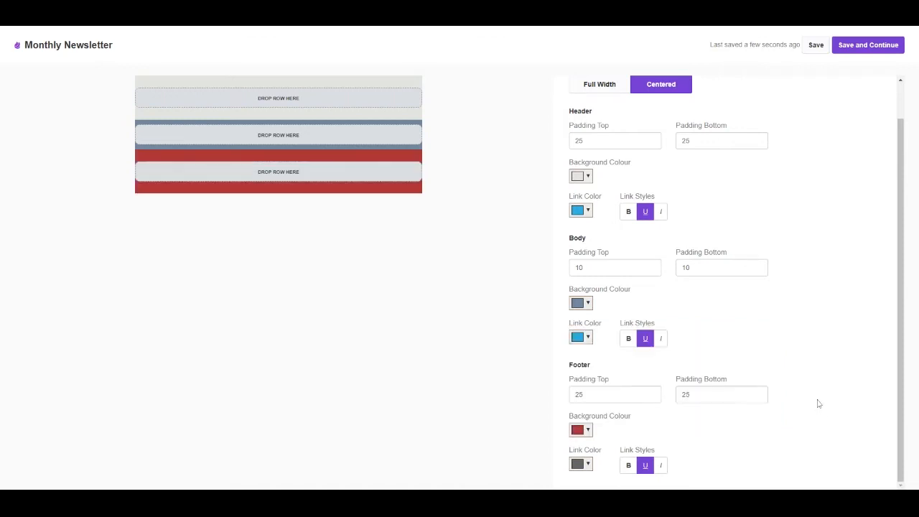
pyautogui.scroll(1, 798, 343)
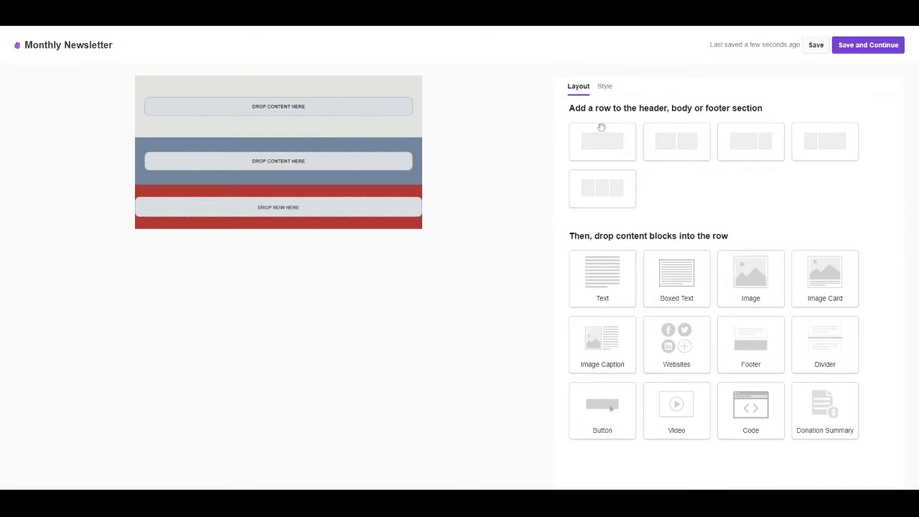
# Step: Add an extra single-column row to the header section and delete it again
pyautogui.moveTo(607, 144); pyautogui.dragTo(323, 107)
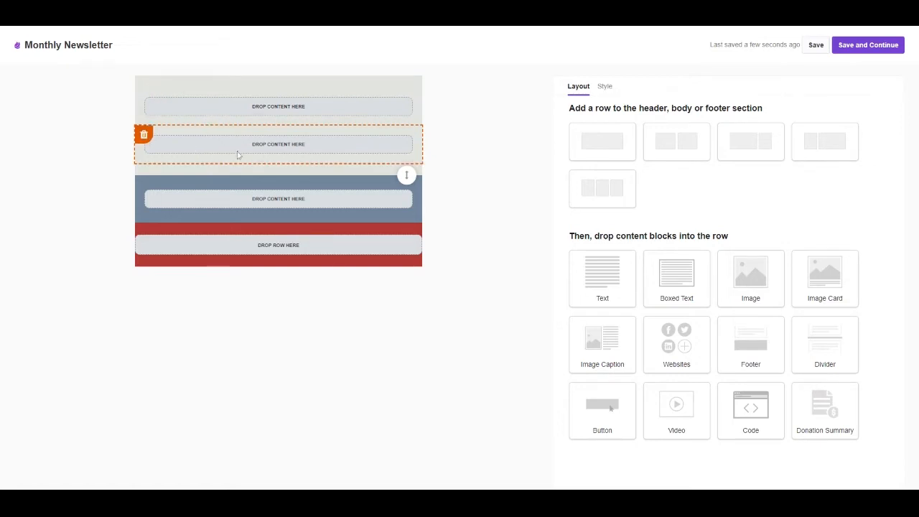
pyautogui.click(144, 136)
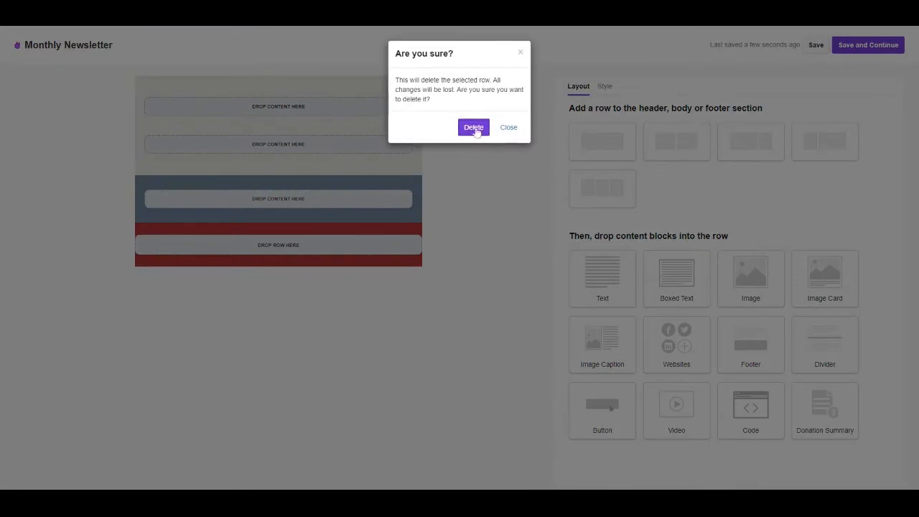
pyautogui.click(474, 129)
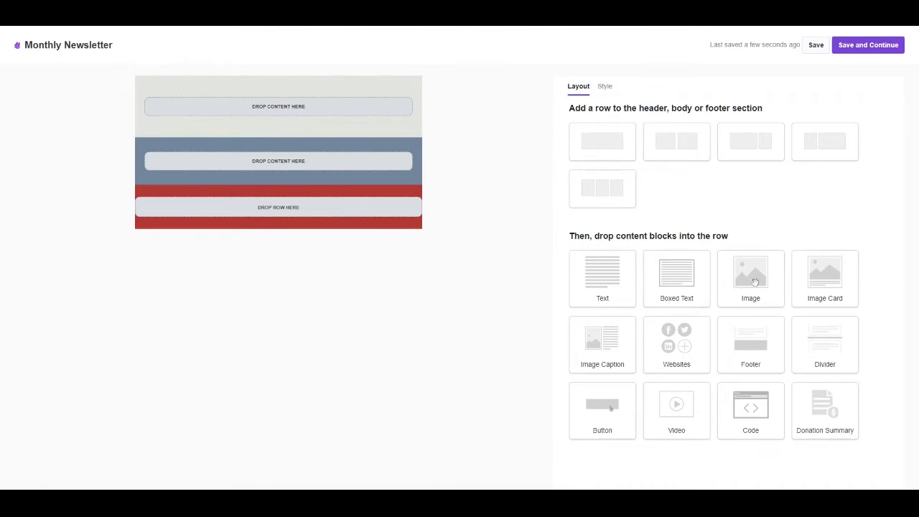
# Step: Place an Image block in the header row and upload The Pupper Project banner into it
pyautogui.moveTo(755, 284); pyautogui.dragTo(288, 102)
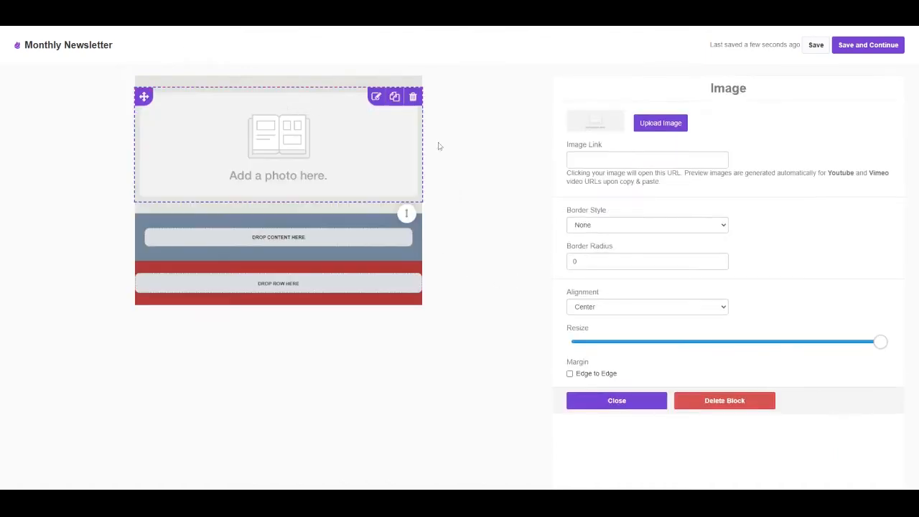
pyautogui.click(661, 127)
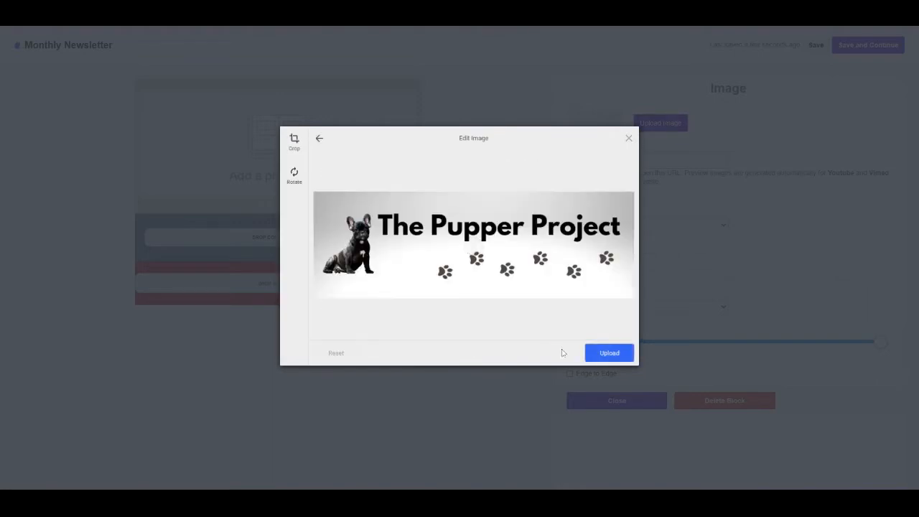
pyautogui.click(611, 354)
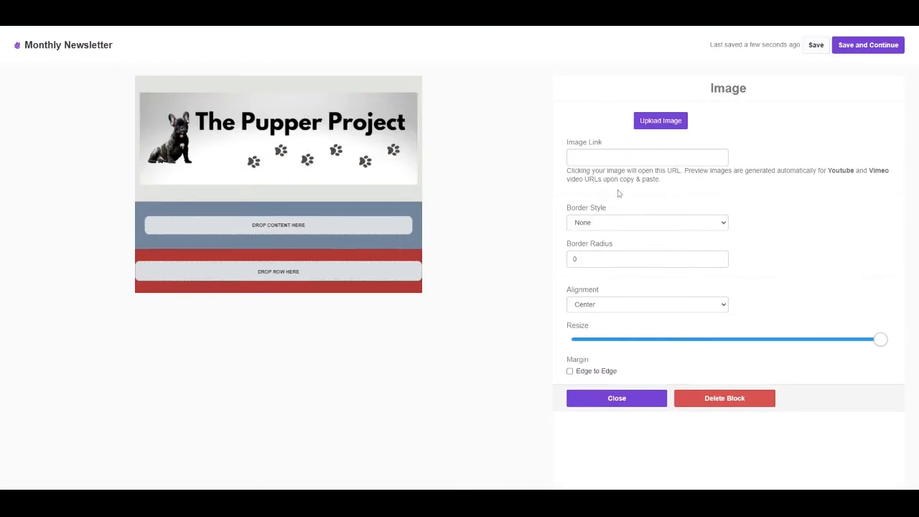
# Step: Set the banner image's link to keela.co
pyautogui.click(647, 157)
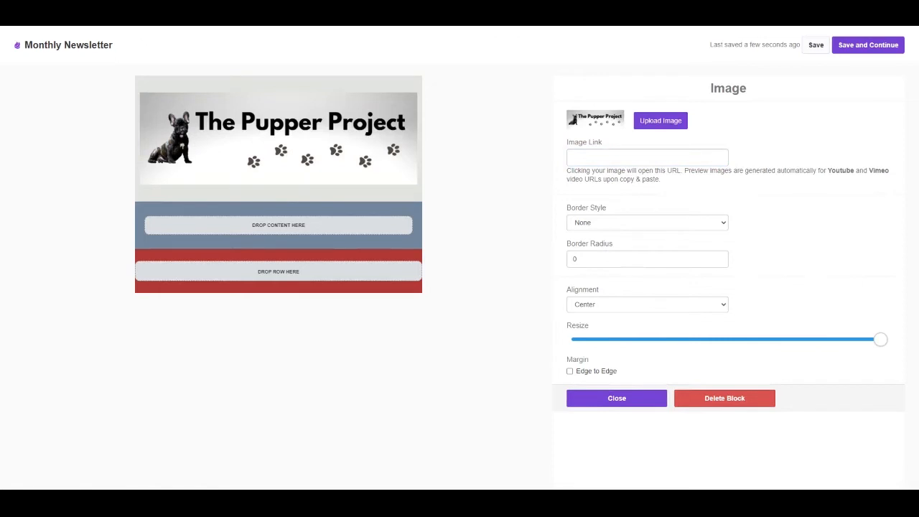
pyautogui.click(646, 157)
pyautogui.write('keela.c')
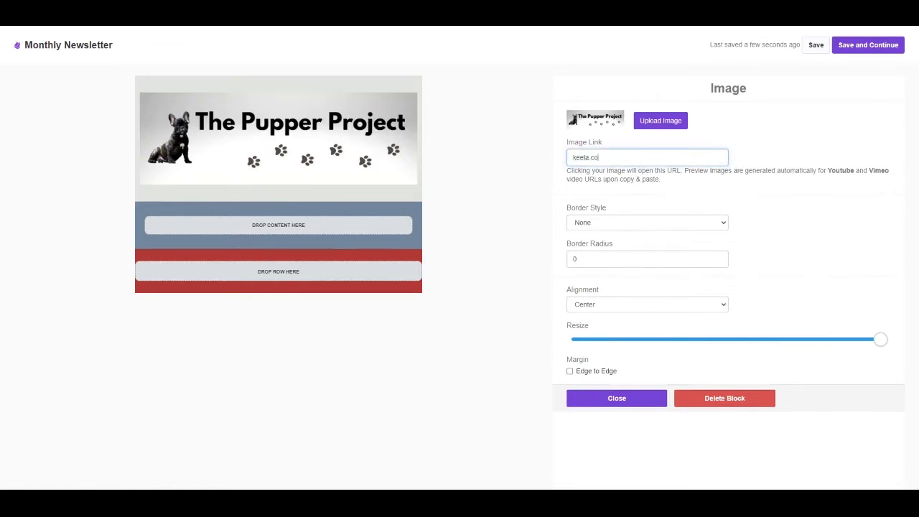
pyautogui.write('o')
pyautogui.click(671, 192)
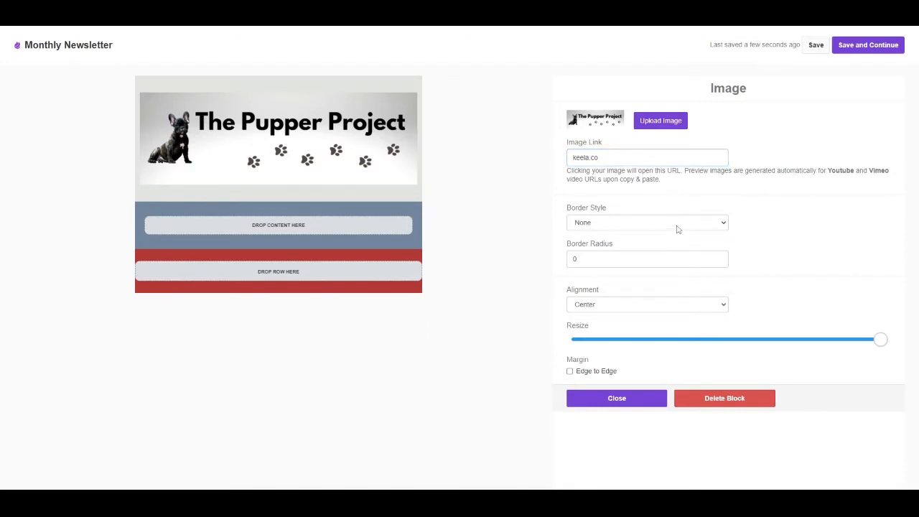
# Step: Set the banner image's border radius to 2
pyautogui.click(718, 257)
pyautogui.click(718, 256)
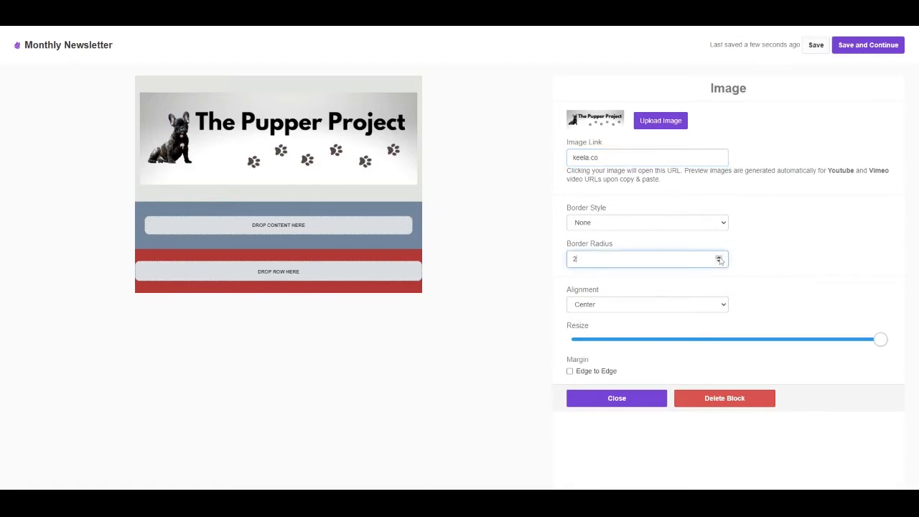
pyautogui.press('Tab')
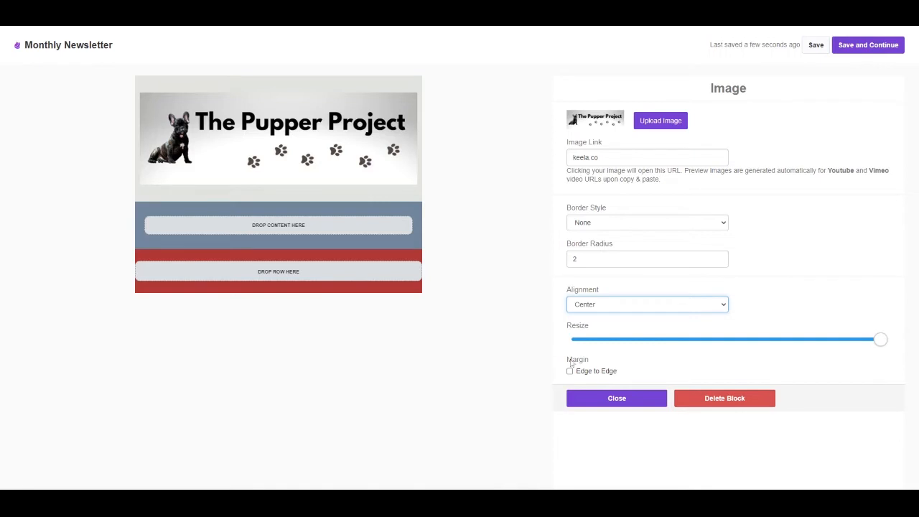
# Step: Try the Edge to Edge margin on the full-size banner image and turn it off again
pyautogui.moveTo(871, 345)
pyautogui.moveTo(871, 345); pyautogui.dragTo(895, 342)
pyautogui.click(595, 372)
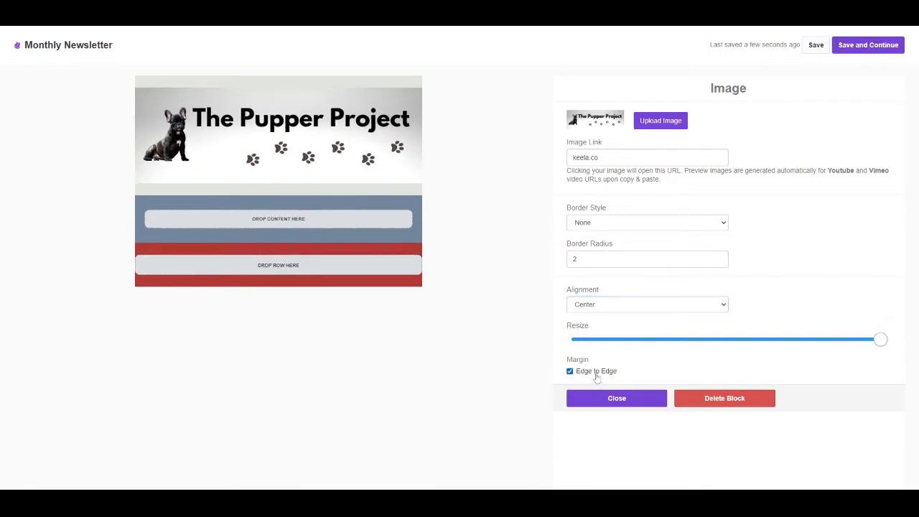
pyautogui.click(595, 376)
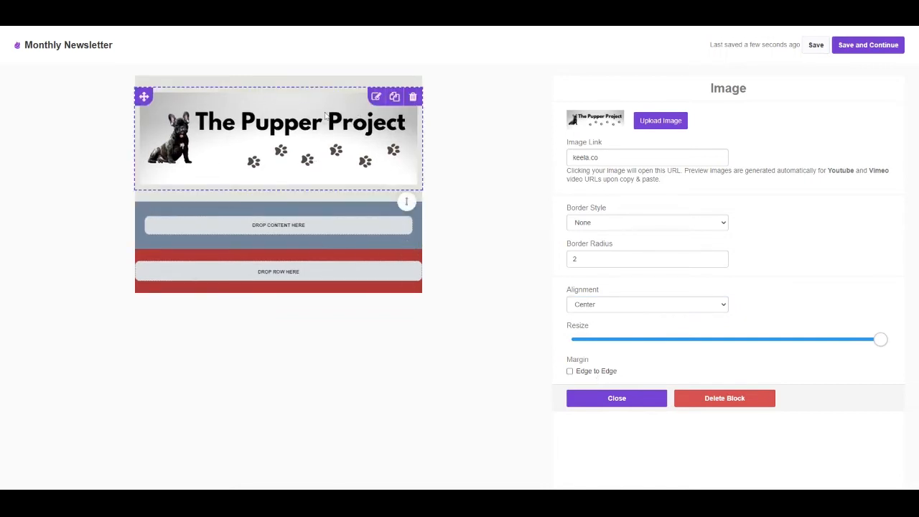
# Step: Close the image settings and set the header section's top and bottom padding to 10
pyautogui.click(603, 402)
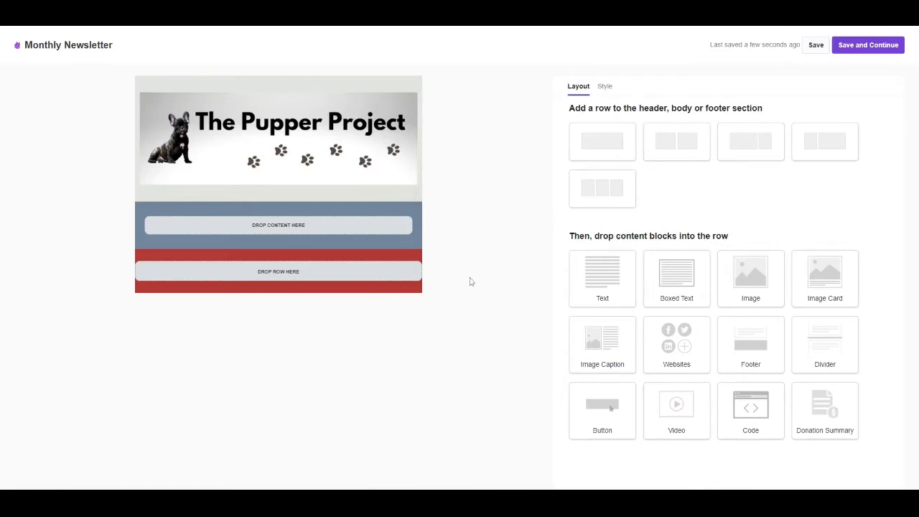
pyautogui.click(603, 87)
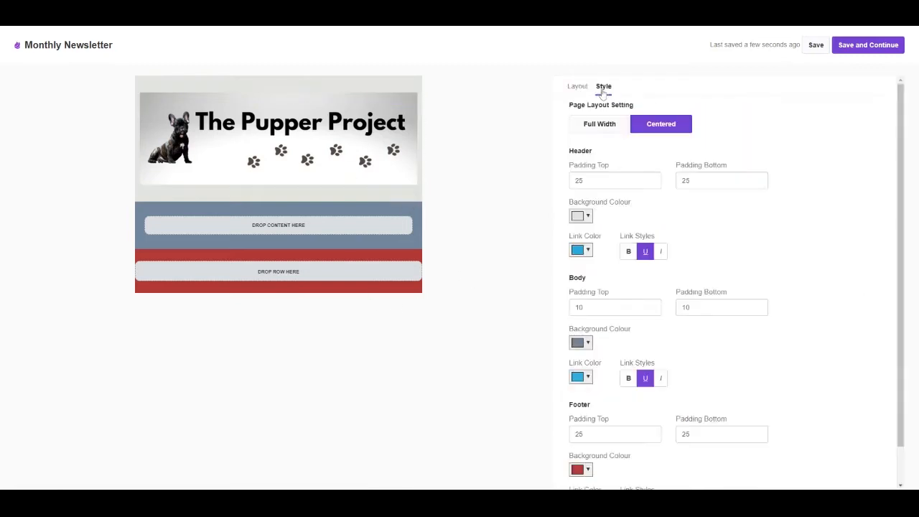
pyautogui.doubleClick(579, 180)
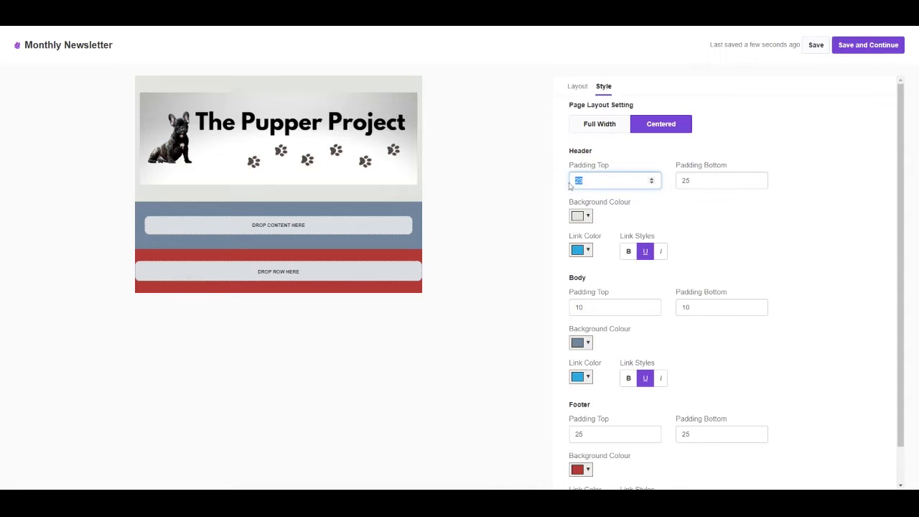
pyautogui.write('10')
pyautogui.click(687, 180)
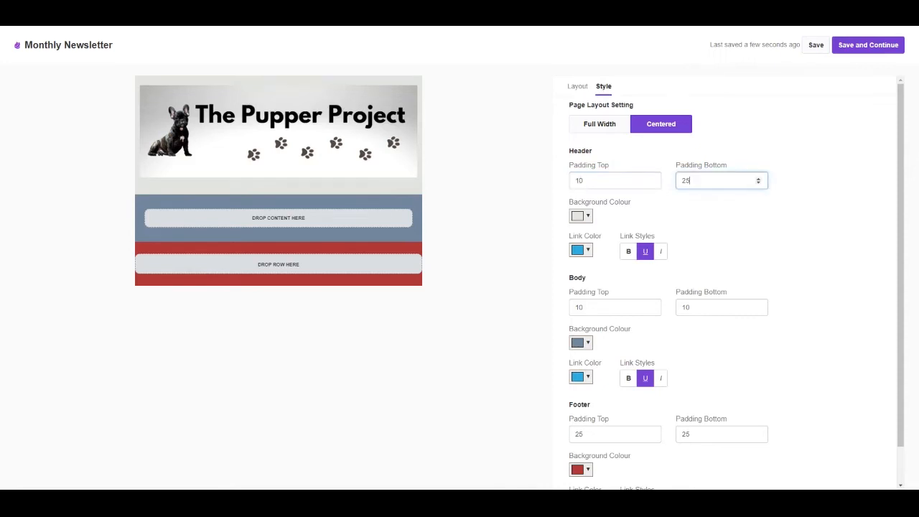
pyautogui.doubleClick(685, 180)
pyautogui.write('10')
pyautogui.click(493, 167)
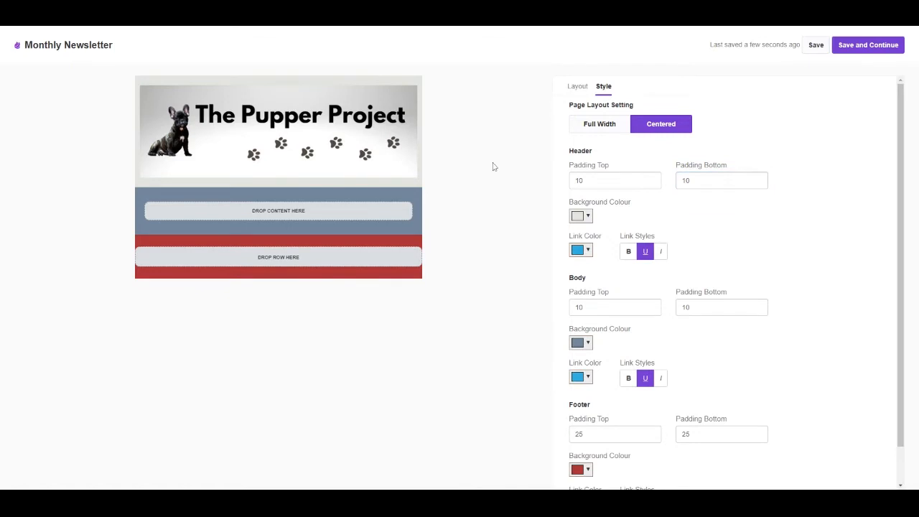
# Step: Place a Divider block in the empty body row
pyautogui.click(576, 86)
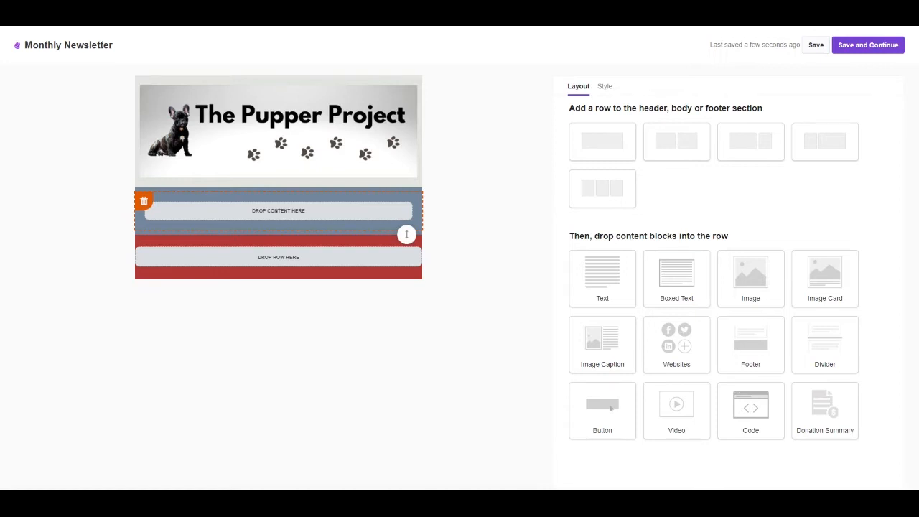
pyautogui.moveTo(839, 342); pyautogui.dragTo(272, 213)
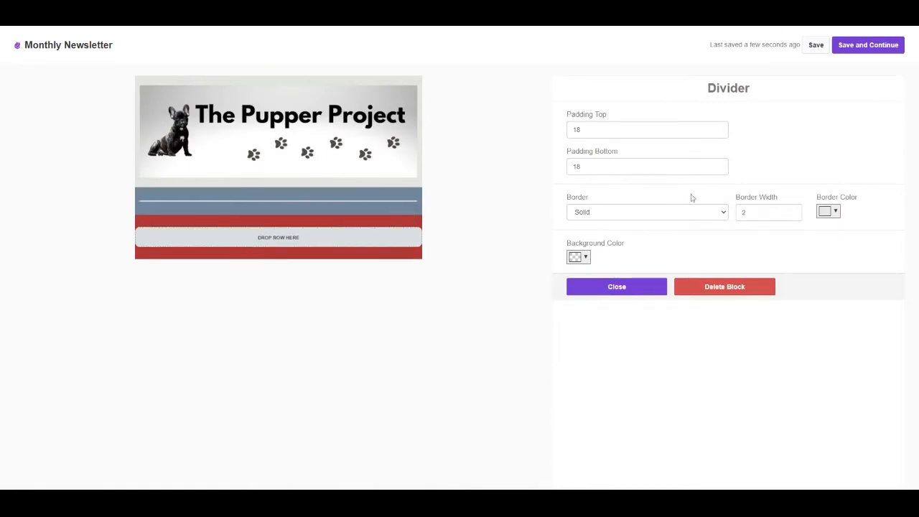
# Step: Try a dashed border and a width of 5 on the divider, then restore the solid border and width 2
pyautogui.click(714, 228)
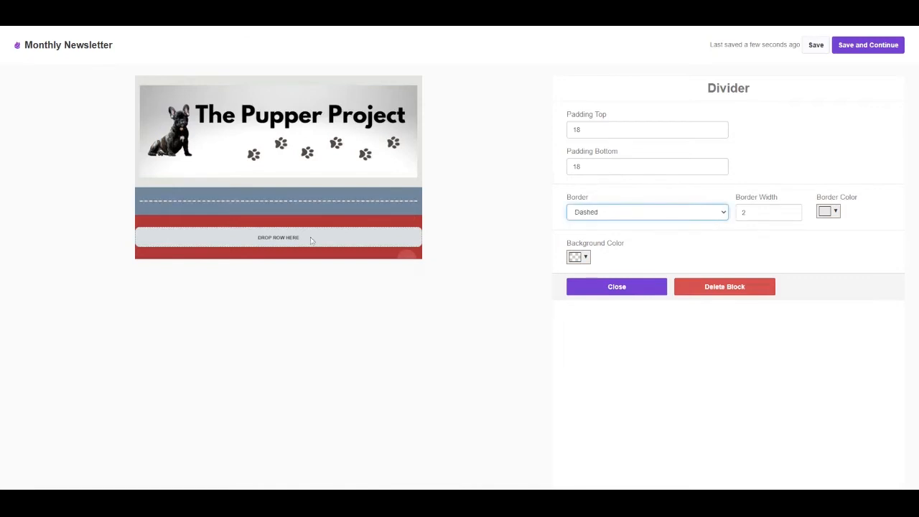
pyautogui.click(685, 224)
pyautogui.click(791, 210)
pyautogui.click(792, 210)
pyautogui.click(792, 211)
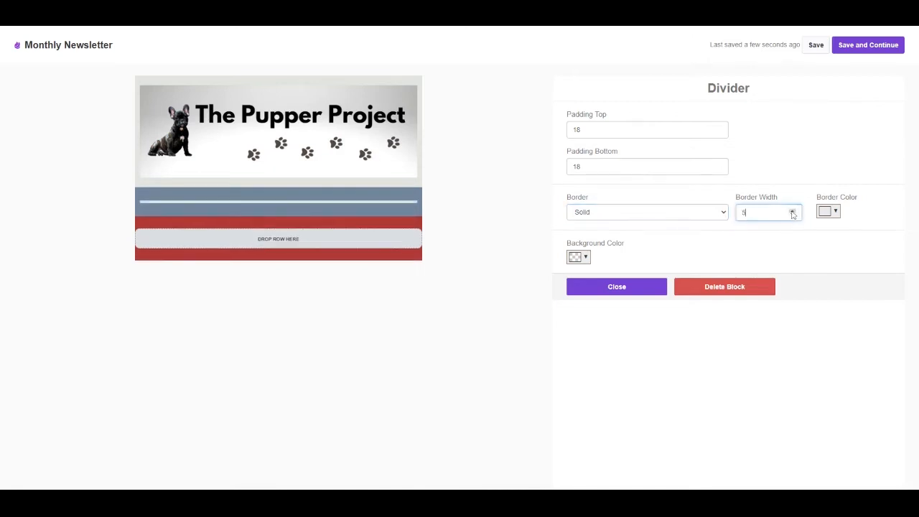
pyautogui.click(792, 214)
pyautogui.click(792, 215)
pyautogui.click(792, 214)
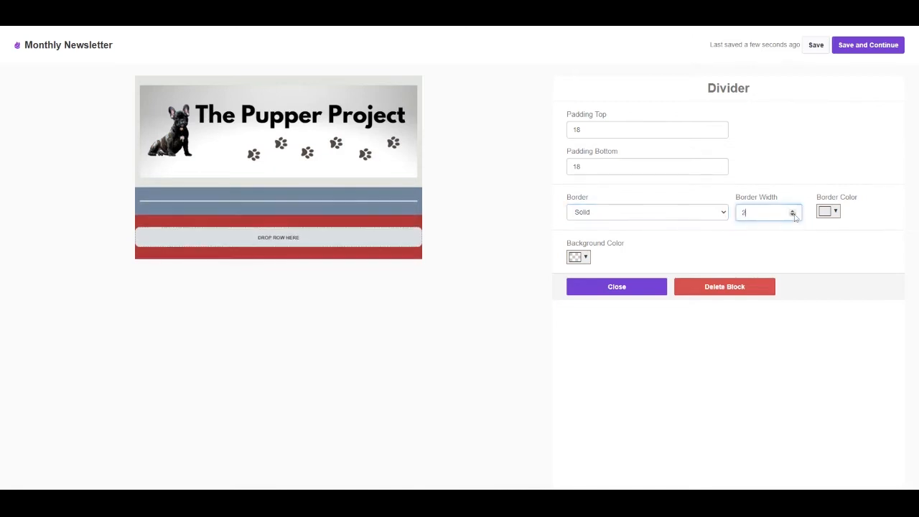
# Step: Change the divider's border colour to dark brown by pasting its colour code, and close the divider settings
pyautogui.click(835, 211)
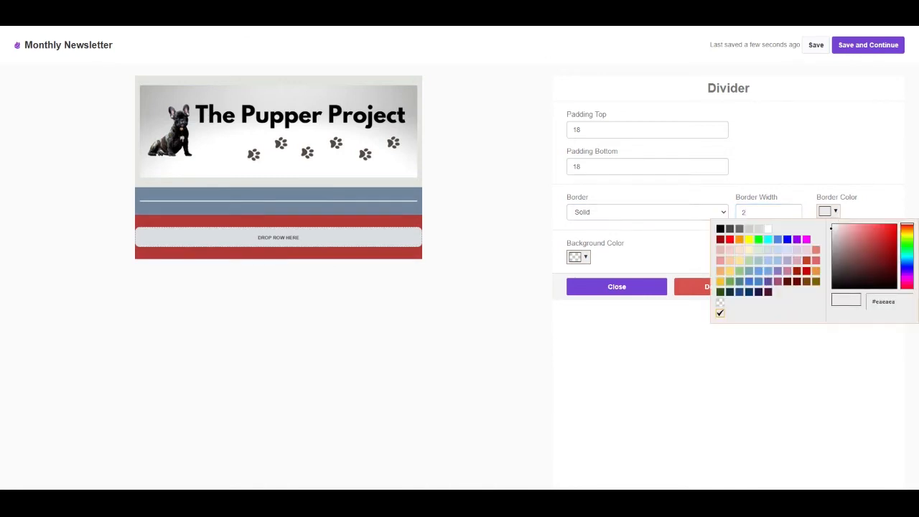
pyautogui.moveTo(897, 302); pyautogui.dragTo(845, 305)
pyautogui.hotkey('ctrl', 'v')
pyautogui.click(851, 366)
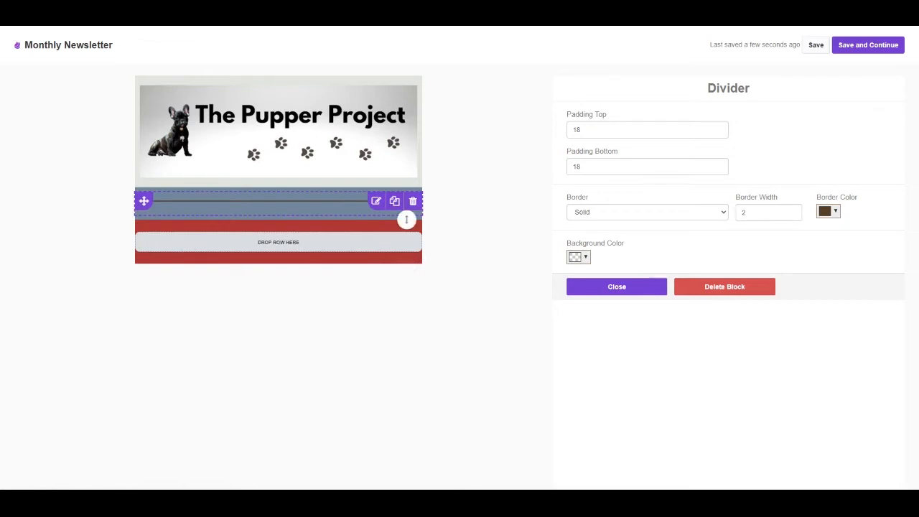
pyautogui.click(616, 287)
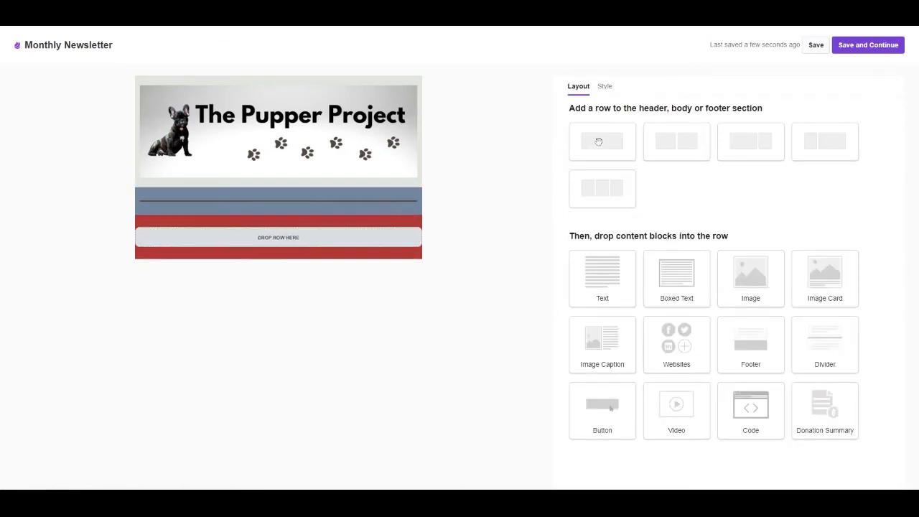
# Step: Add a single-column row below the divider with a Text block reading "October Update"
pyautogui.moveTo(601, 142); pyautogui.dragTo(273, 203)
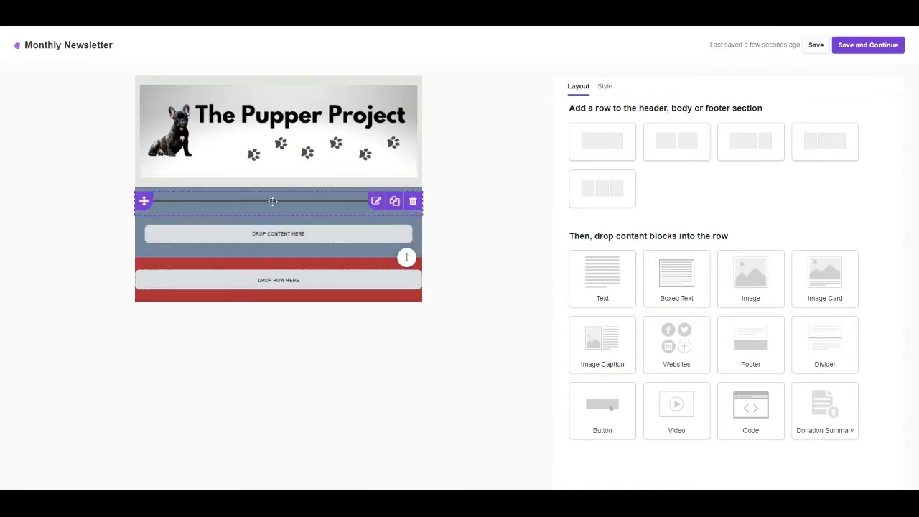
pyautogui.moveTo(606, 274); pyautogui.dragTo(282, 230)
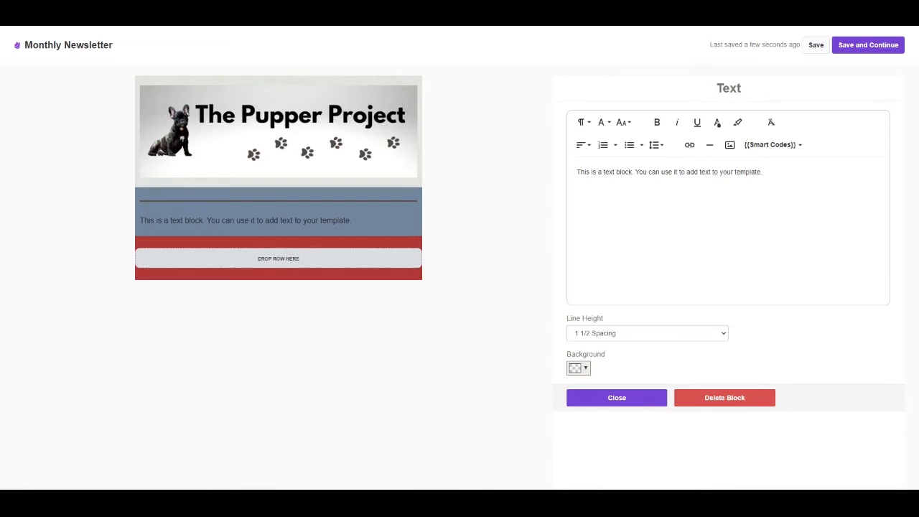
pyautogui.moveTo(763, 172); pyautogui.dragTo(539, 187)
pyautogui.write('October Update')
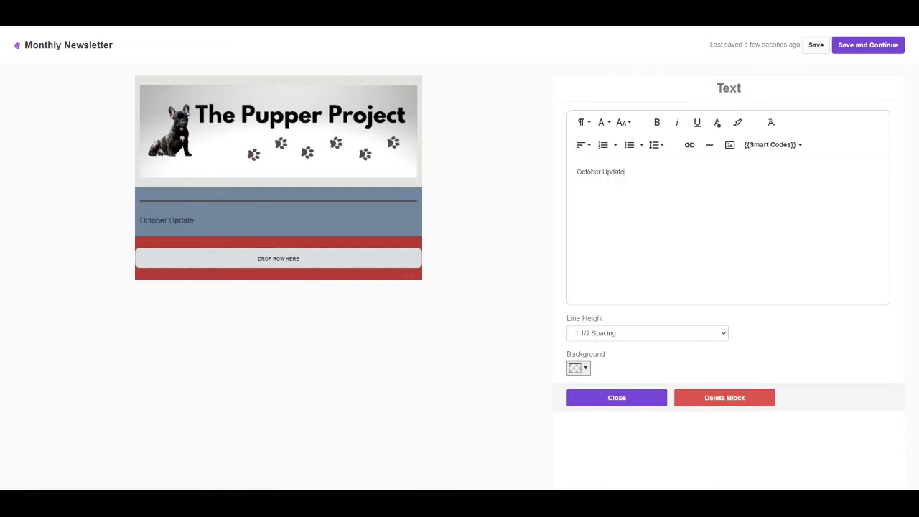
# Step: Format the "October Update" heading as centred, bold text with font size 60
pyautogui.moveTo(626, 172); pyautogui.dragTo(574, 172)
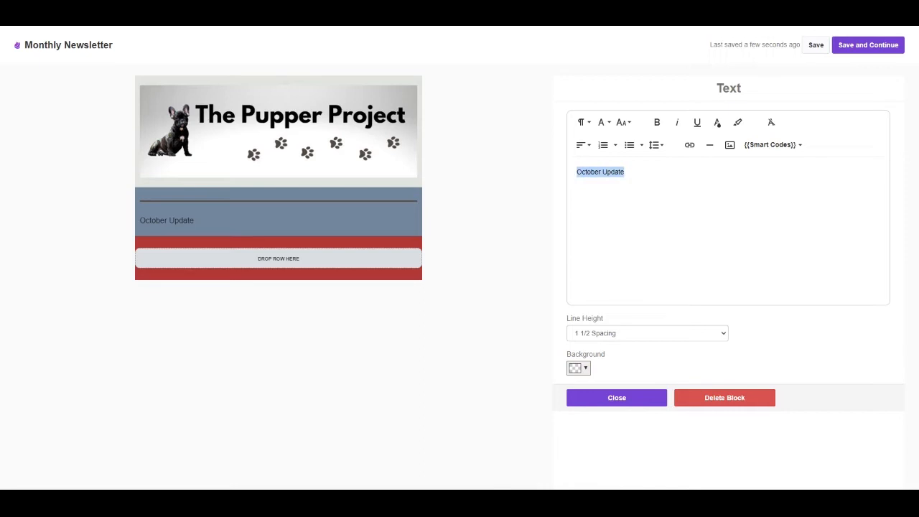
pyautogui.click(581, 145)
pyautogui.click(592, 179)
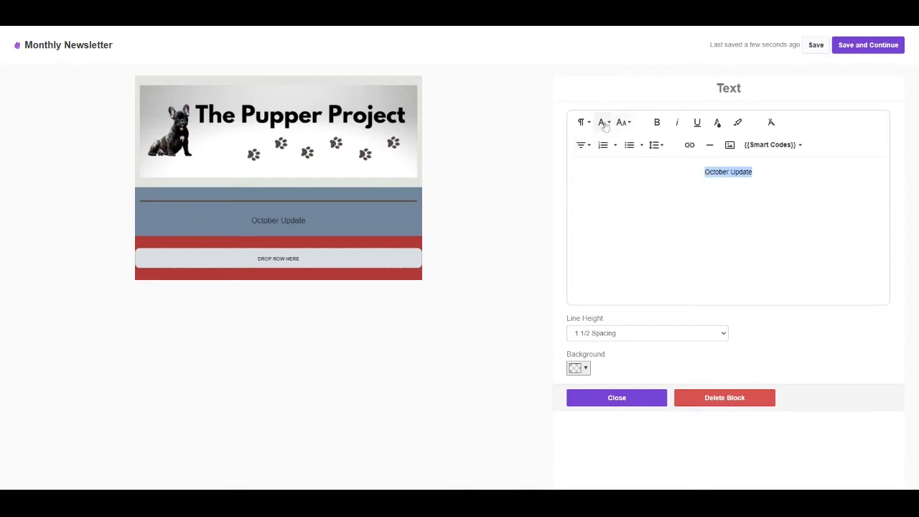
pyautogui.click(601, 122)
pyautogui.click(611, 142)
pyautogui.click(623, 123)
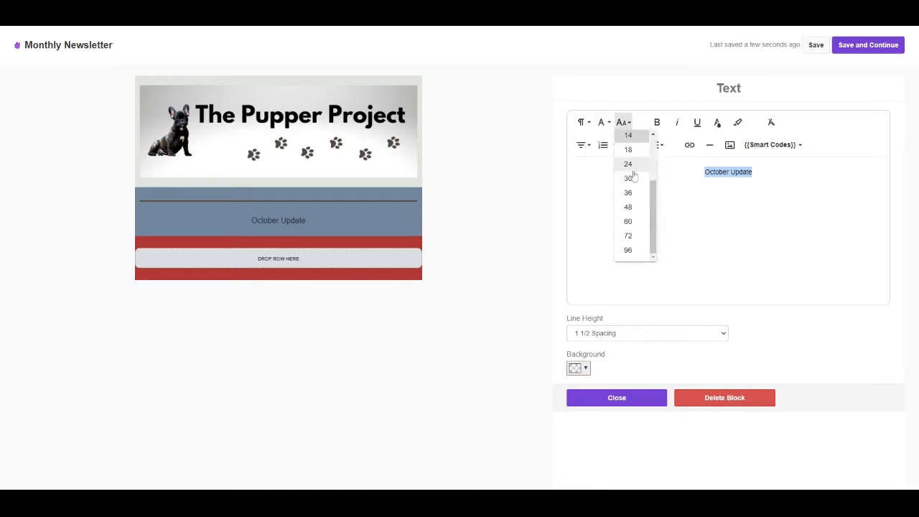
pyautogui.click(630, 221)
pyautogui.click(656, 123)
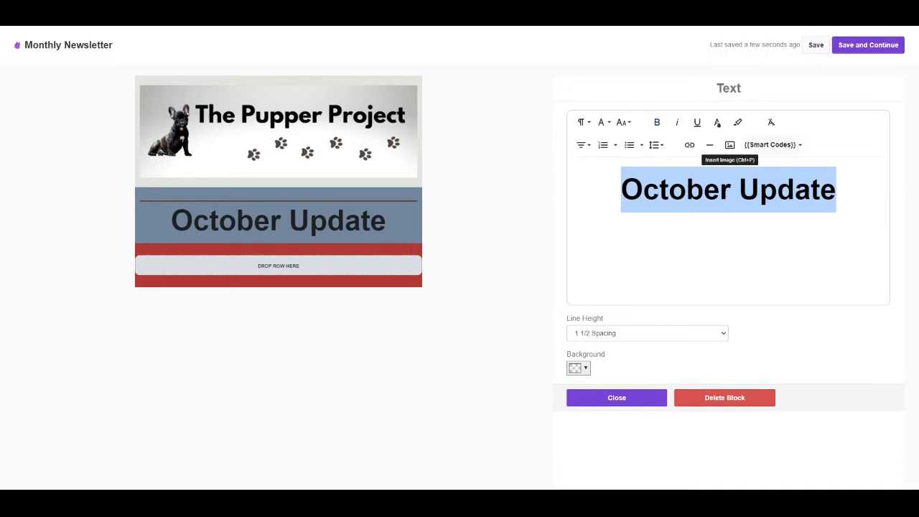
# Step: Colour the "October Update" heading red by pasting the hex code, and close the text settings
pyautogui.click(717, 123)
pyautogui.click(759, 221)
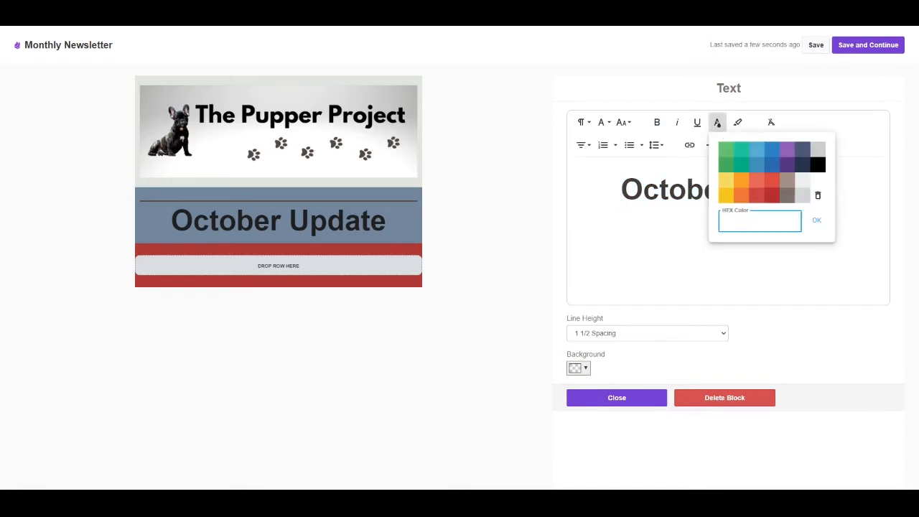
pyautogui.write('B13935')
pyautogui.click(816, 220)
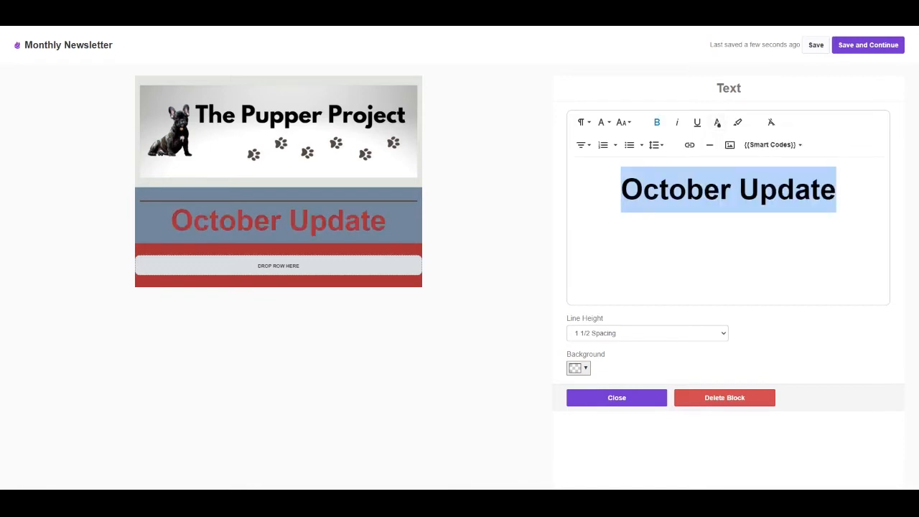
pyautogui.click(481, 228)
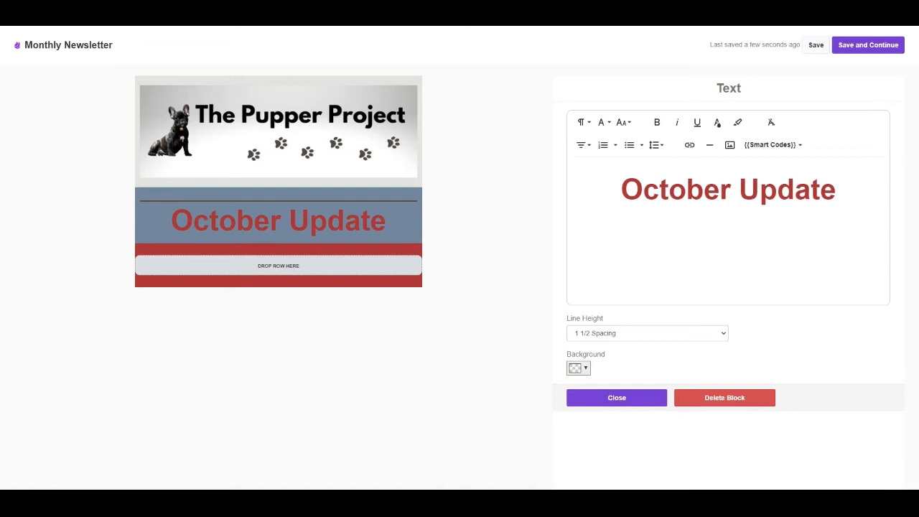
pyautogui.click(609, 404)
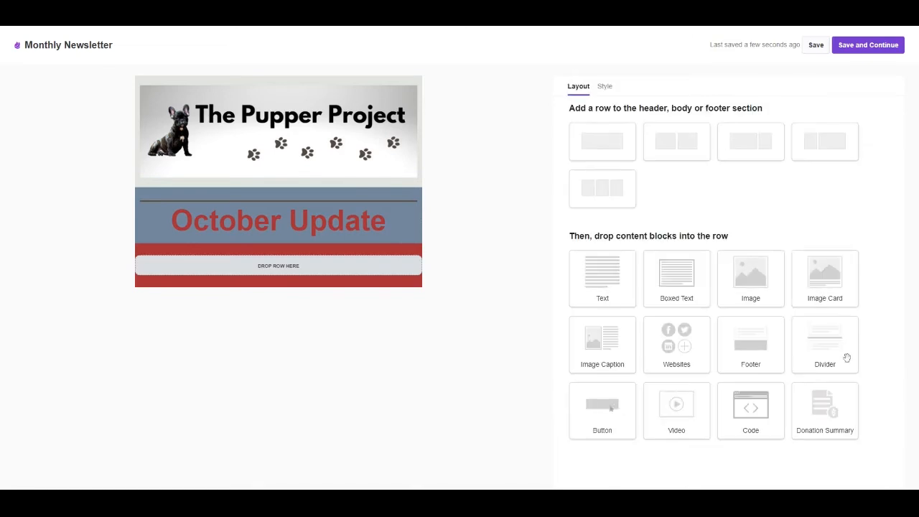
# Step: Add a single-column row below the heading with a Divider block whose border colour is dark brown, pasted as a colour code
pyautogui.moveTo(602, 140); pyautogui.dragTo(270, 231)
pyautogui.moveTo(845, 348); pyautogui.dragTo(345, 261)
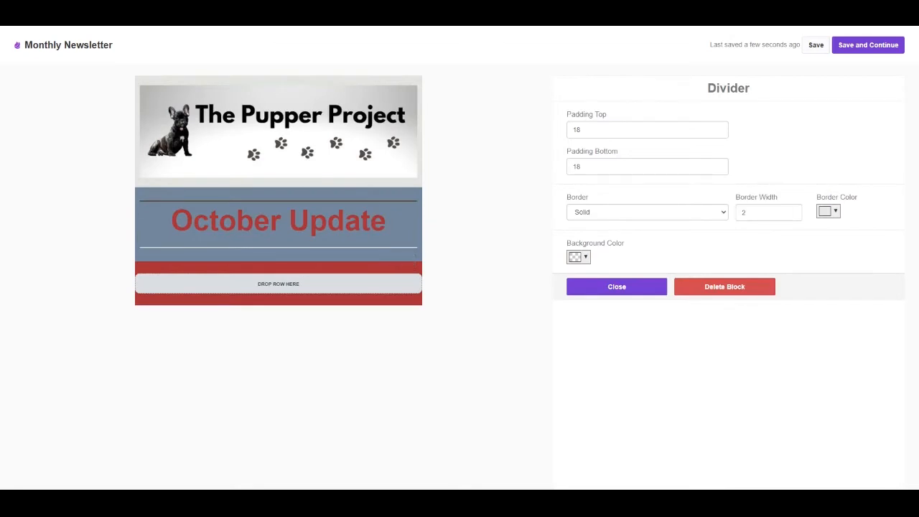
pyautogui.click(834, 211)
pyautogui.moveTo(898, 302); pyautogui.dragTo(838, 312)
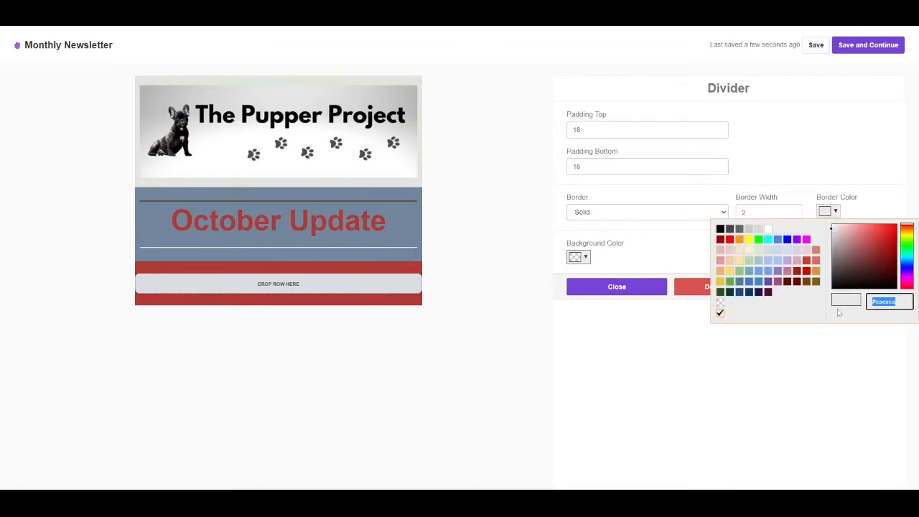
pyautogui.hotkey('ctrl', 'v')
pyautogui.click(825, 356)
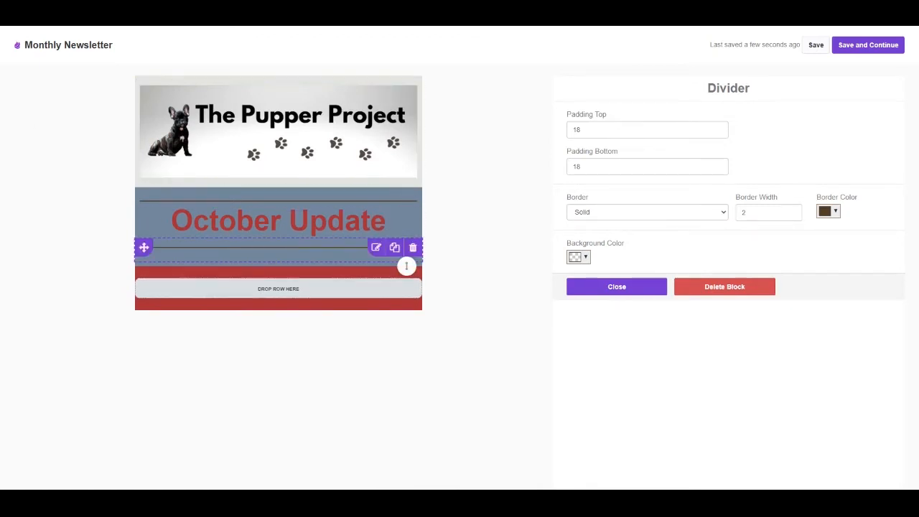
pyautogui.click(616, 286)
# Step: Add a single-column row with a Text block below the second divider, paste the {{smartname}} greeting and autumn introduction, and check the Smart Codes list
pyautogui.moveTo(603, 142); pyautogui.dragTo(297, 256)
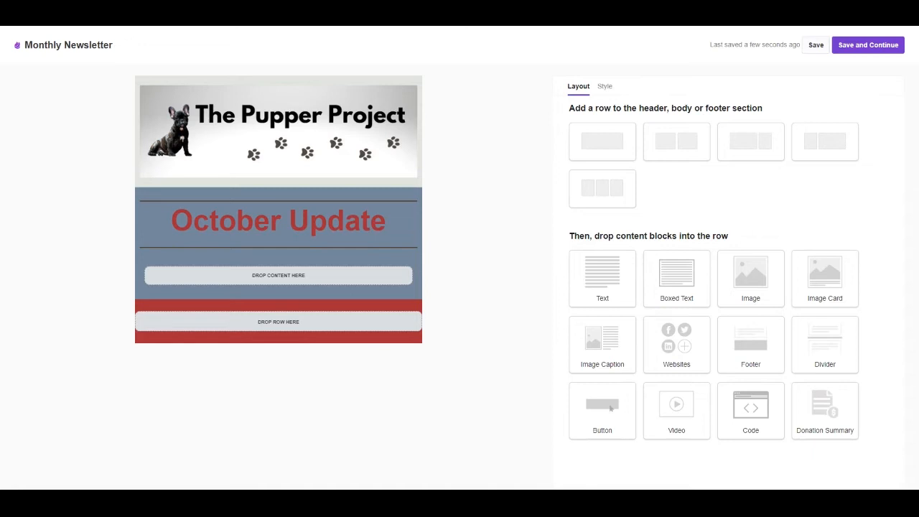
pyautogui.moveTo(603, 273); pyautogui.dragTo(279, 275)
pyautogui.moveTo(762, 172); pyautogui.dragTo(556, 179)
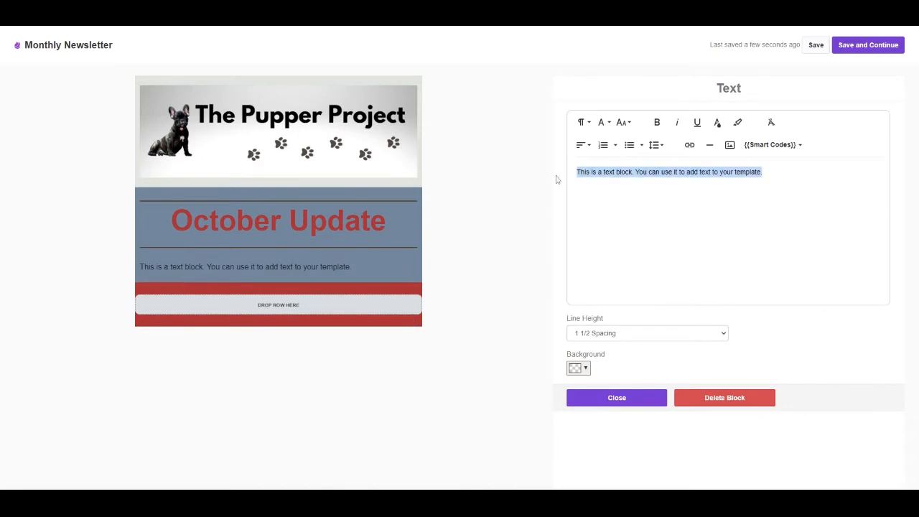
pyautogui.write("Hi {{smartname}},  The leaves are changing and the autumn wind is rolling in. As we embark on new season, here's an update for what to expect from The Pupper Project this fall")
pyautogui.click(769, 144)
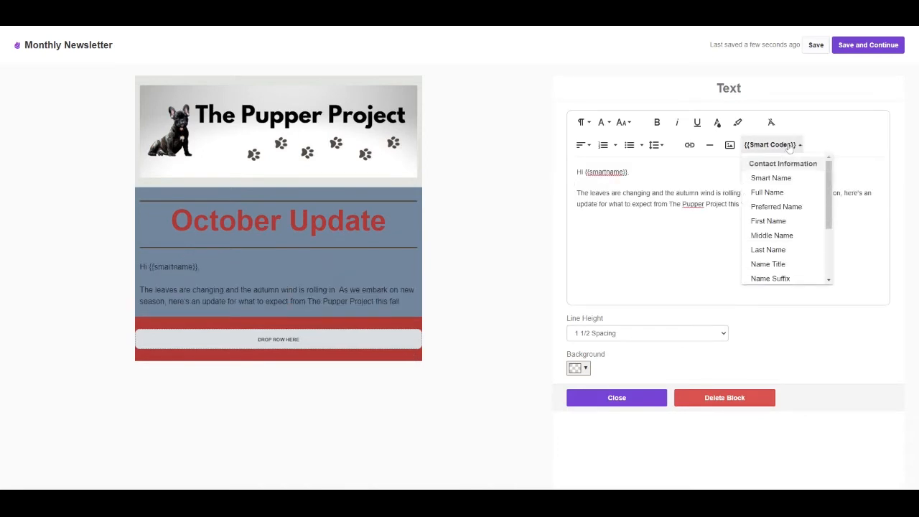
pyautogui.click(790, 145)
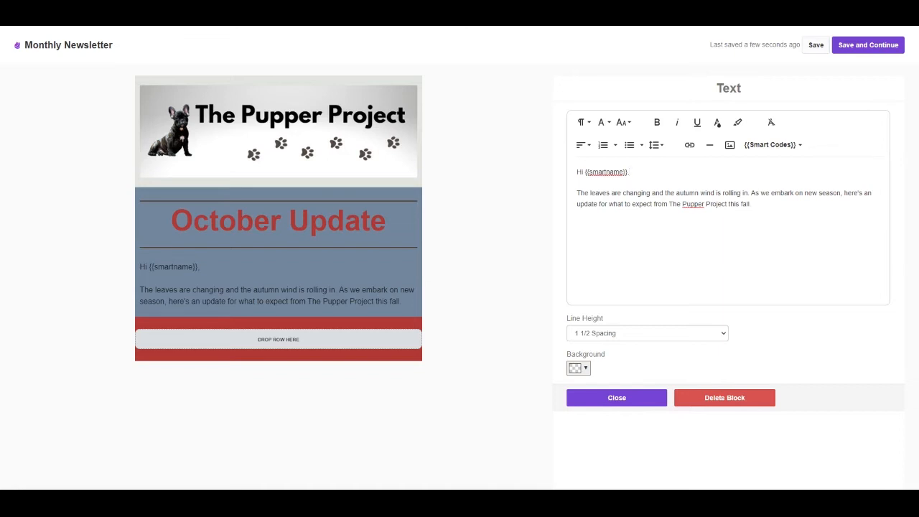
# Step: Review the Smart Codes available for the greeting text and close the text settings
pyautogui.click(769, 144)
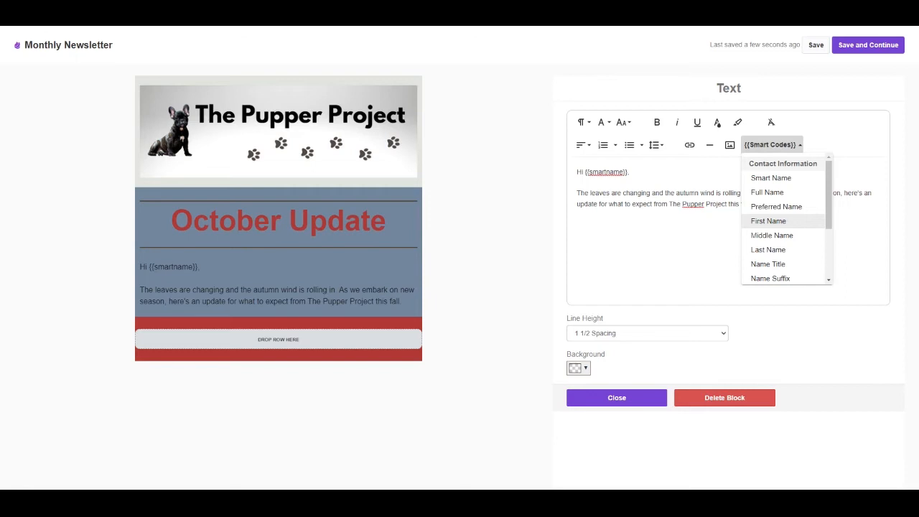
pyautogui.click(598, 204)
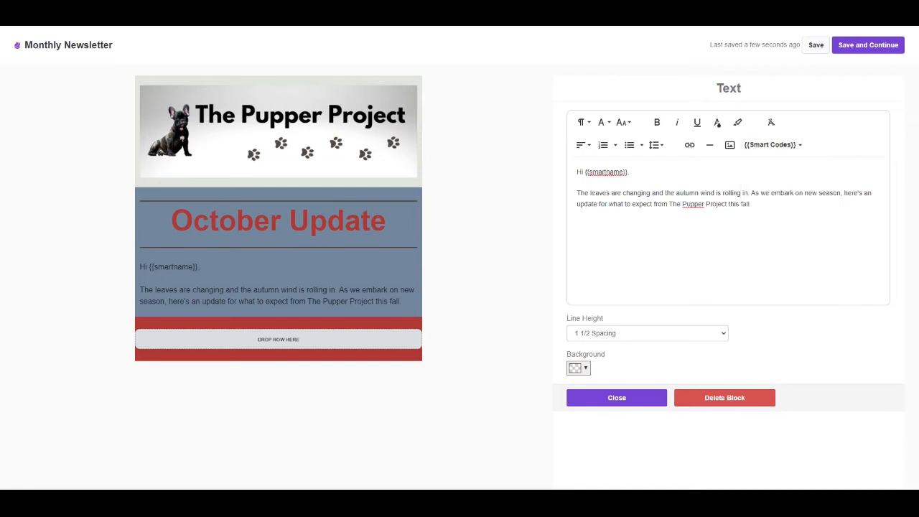
pyautogui.click(647, 399)
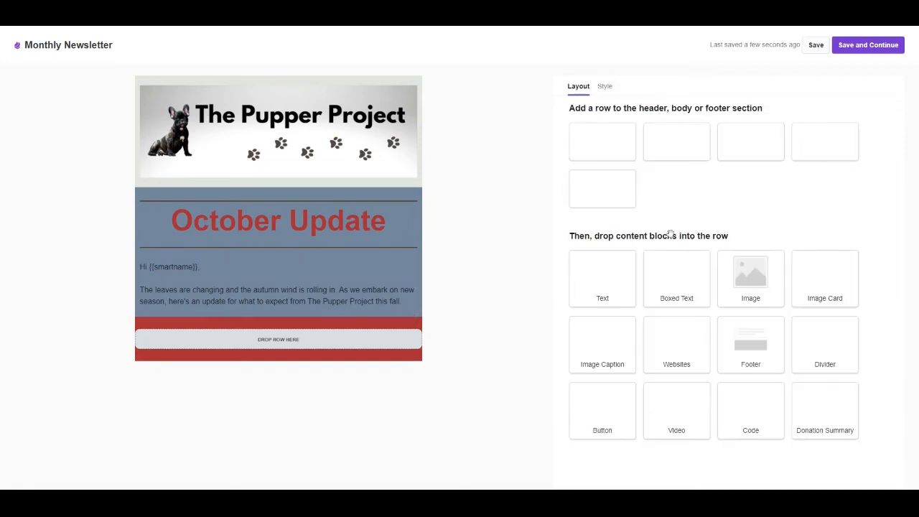
# Step: Add a single-column row below the greeting text with a Divider block that has a dark brown border colour
pyautogui.moveTo(832, 353); pyautogui.dragTo(798, 395)
pyautogui.moveTo(610, 139); pyautogui.dragTo(251, 345)
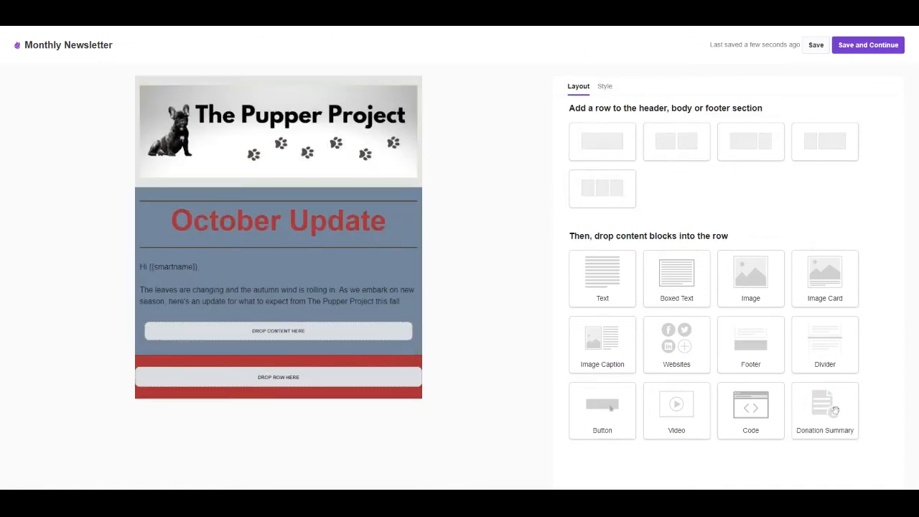
pyautogui.moveTo(828, 343); pyautogui.dragTo(334, 336)
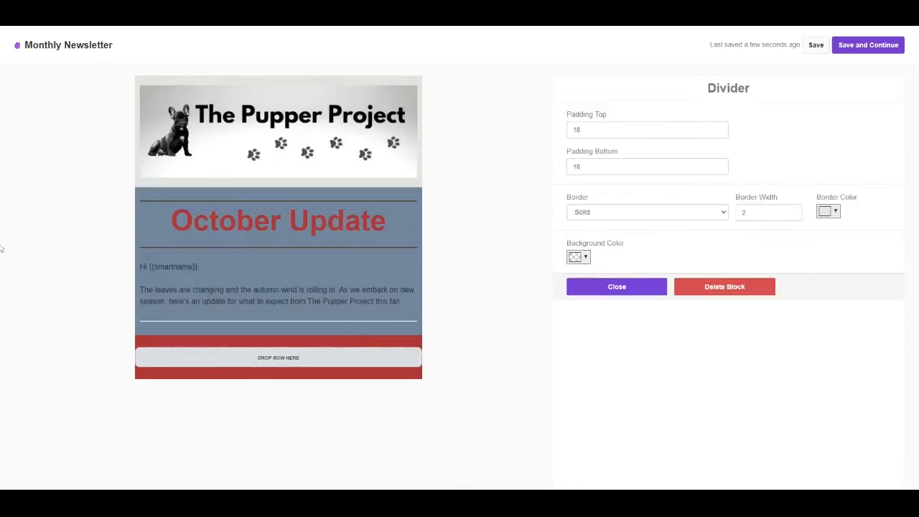
pyautogui.click(616, 286)
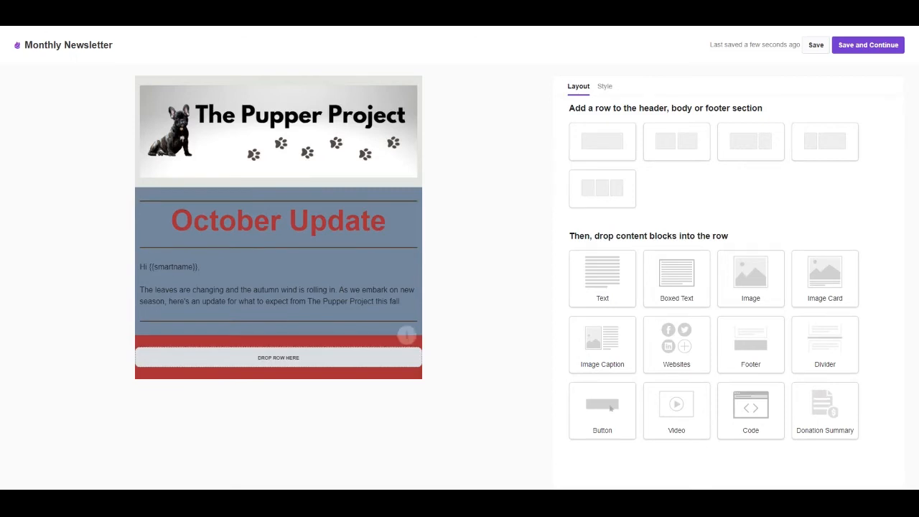
# Step: Add a single-column row with an Image block below the third divider, upload the photo of the two dogs, and close the image settings
pyautogui.moveTo(603, 140); pyautogui.dragTo(219, 322)
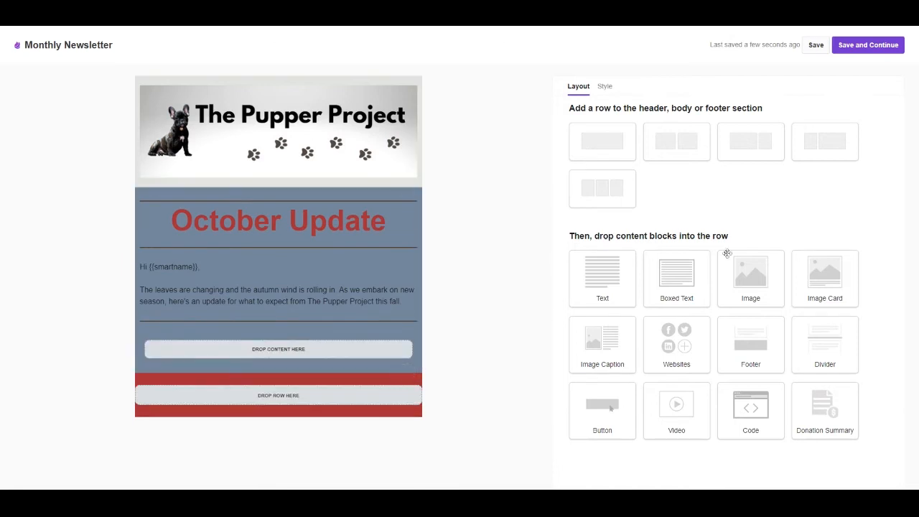
pyautogui.moveTo(751, 273); pyautogui.dragTo(292, 346)
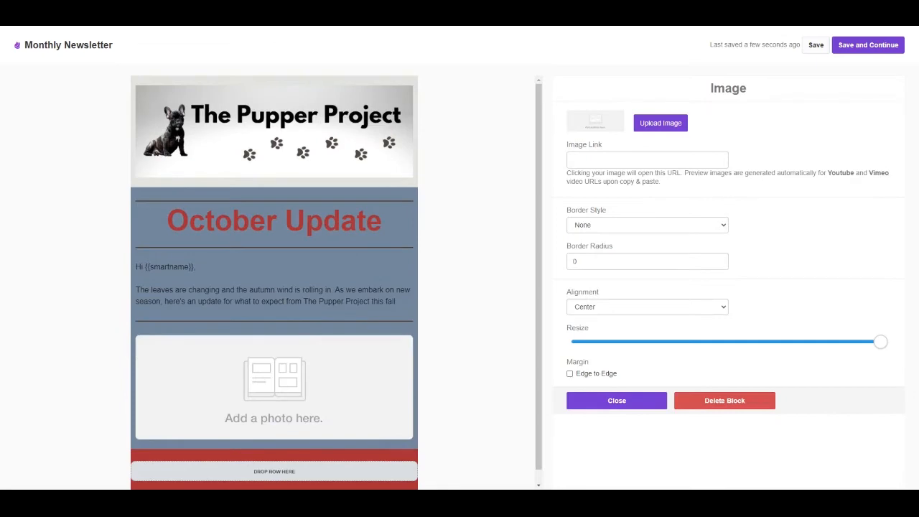
pyautogui.scroll(-1, 232, 369)
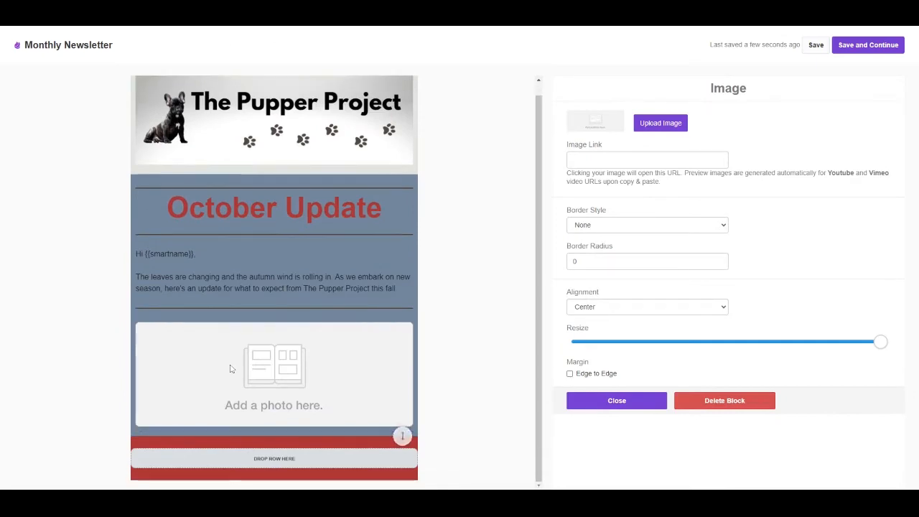
pyautogui.click(667, 124)
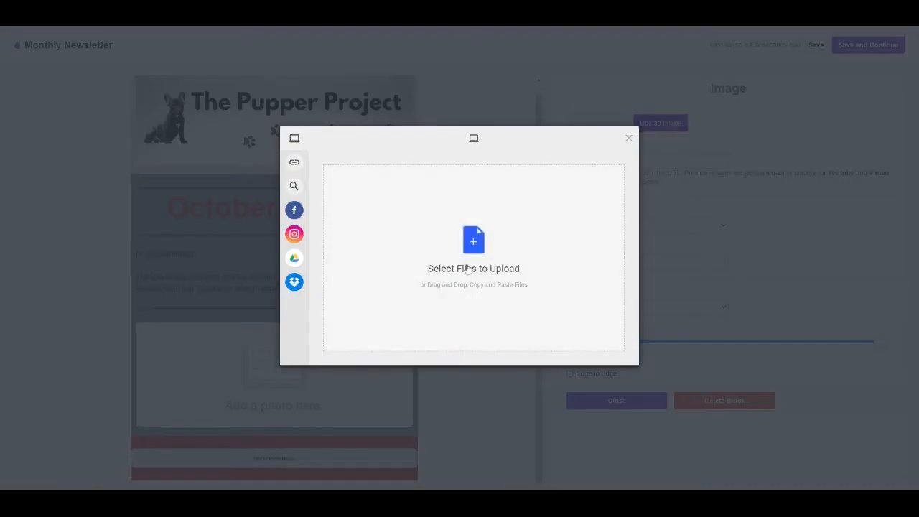
pyautogui.click(467, 268)
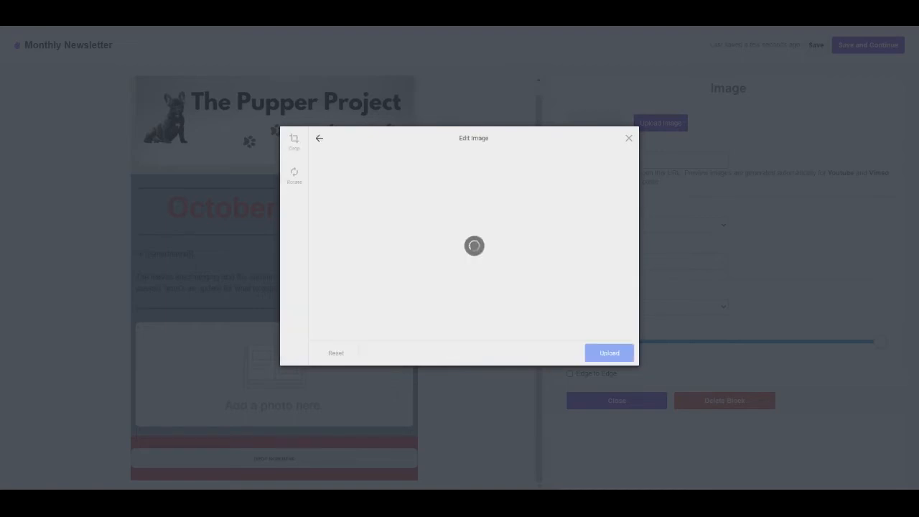
pyautogui.click(610, 352)
pyautogui.scroll(-2, 297, 297)
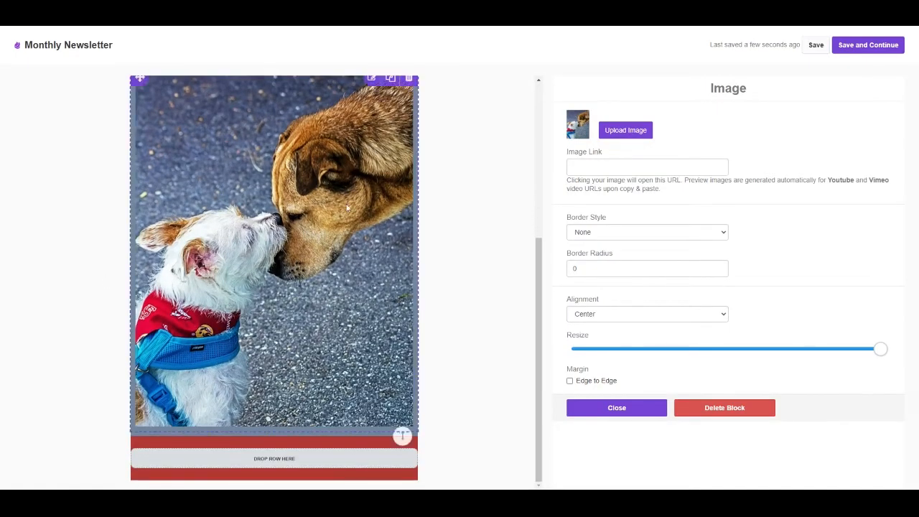
pyautogui.scroll(3, 231, 286)
pyautogui.scroll(-2, 232, 286)
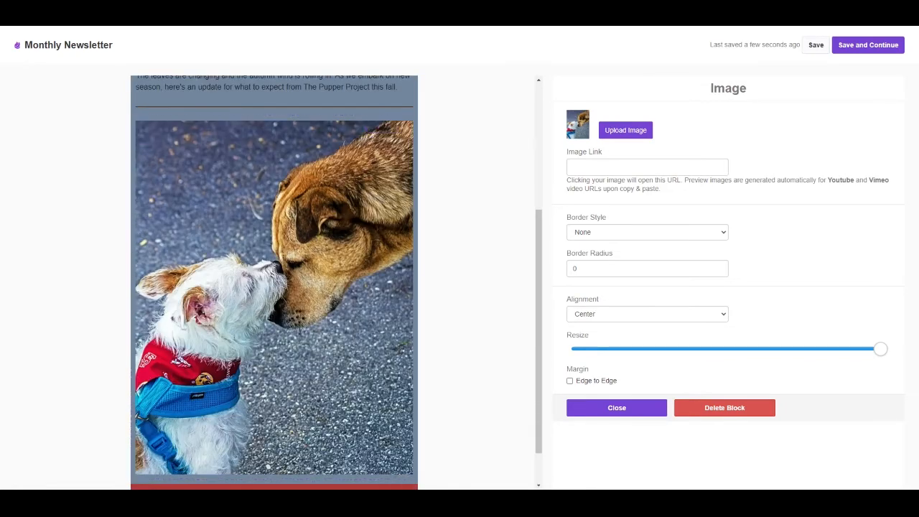
pyautogui.scroll(-1, 273, 287)
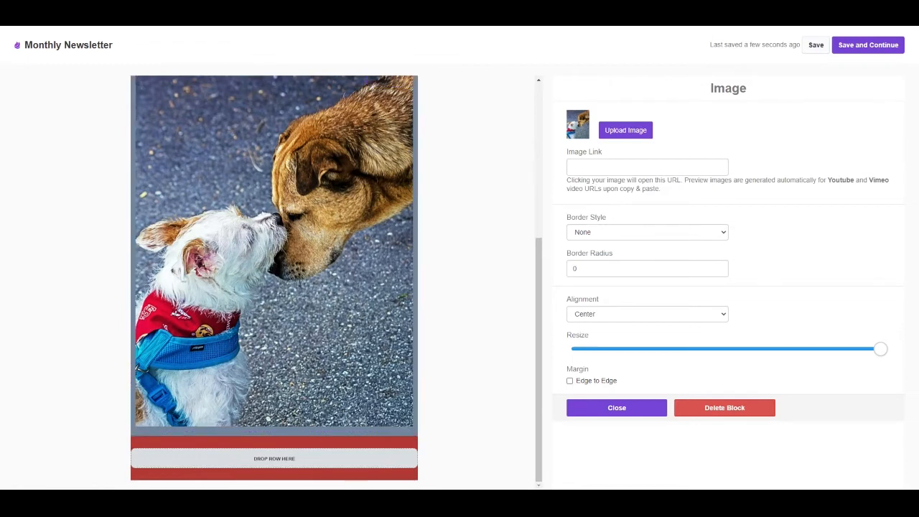
pyautogui.scroll(3, 270, 231)
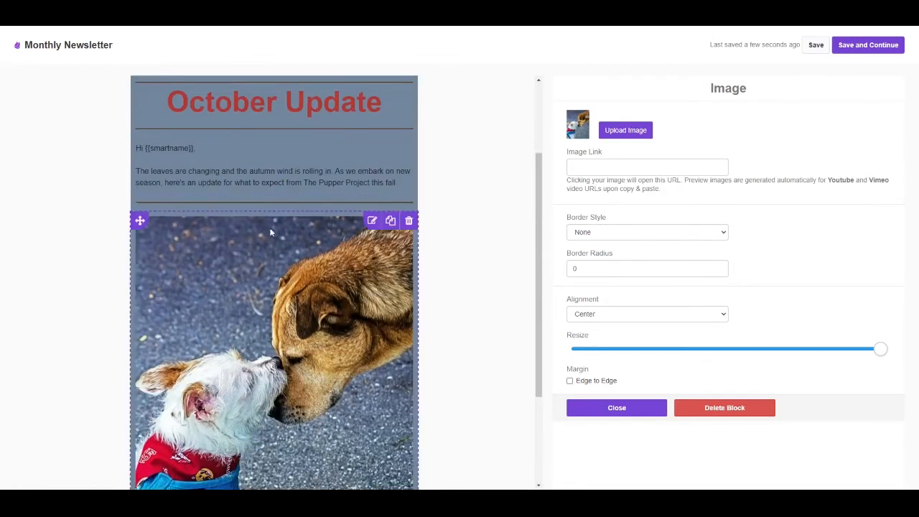
pyautogui.click(617, 407)
# Step: Add a single-column row with a Text block above the dog photo and paste in the paragraph about the resident office dog's new companion
pyautogui.moveTo(602, 141); pyautogui.dragTo(241, 221)
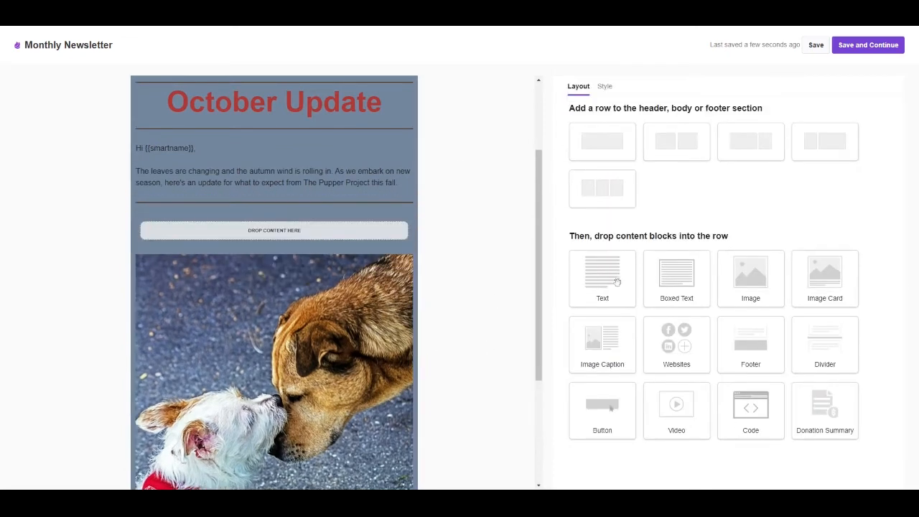
pyautogui.moveTo(616, 282); pyautogui.dragTo(287, 233)
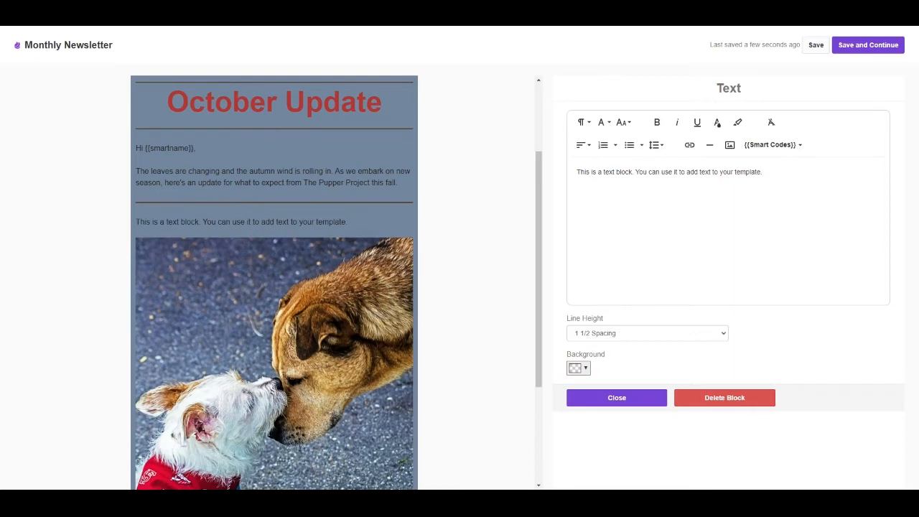
pyautogui.moveTo(763, 173); pyautogui.dragTo(560, 187)
pyautogui.write("Spot, our resident office dog has a new companion! After Spot suffered an accident earlier this year, he's been suffering from daily anxiety. Our vet recommended that we bring in an older companion for Spot to help with his socialization and stress release. So, say welcome to our newest colleague, Arnie!")
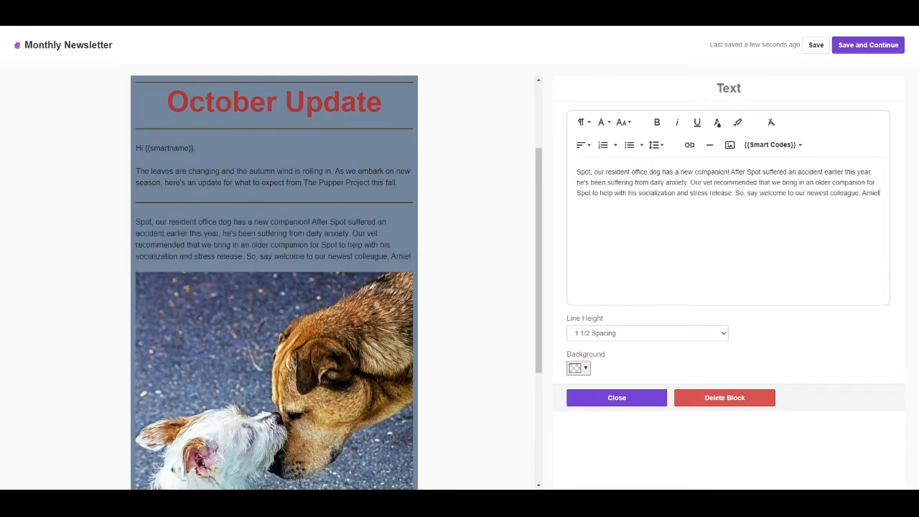
pyautogui.click(616, 398)
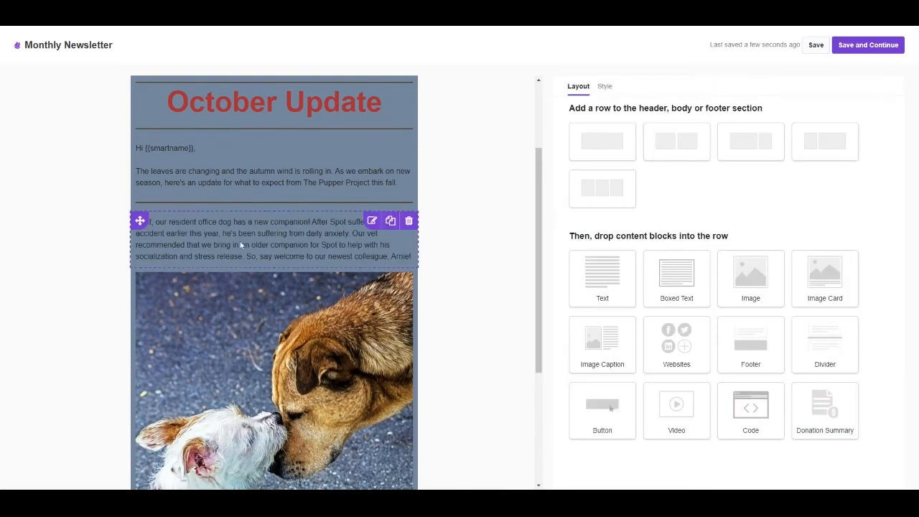
# Step: Add a single-column row below the dog photo with a Divider block that has a dark brown border colour
pyautogui.scroll(-3, 220, 123)
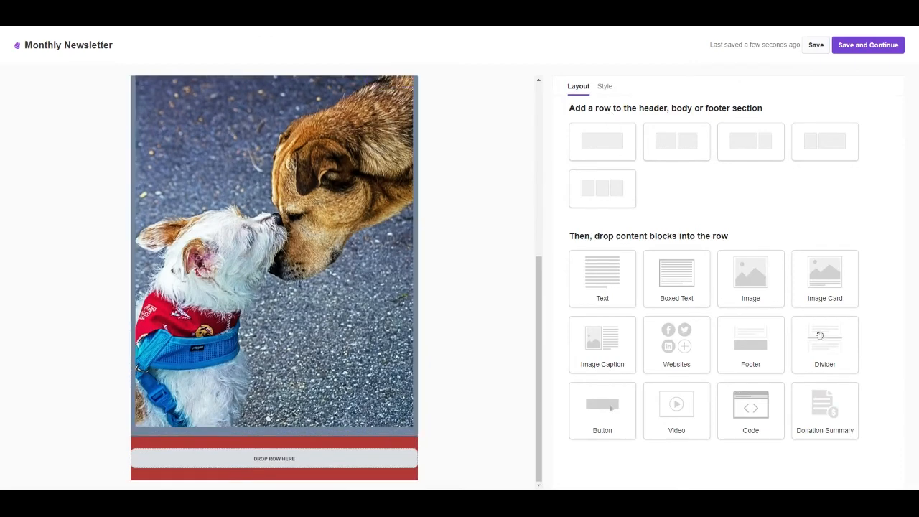
pyautogui.moveTo(591, 143); pyautogui.dragTo(227, 427)
pyautogui.moveTo(825, 339); pyautogui.dragTo(329, 445)
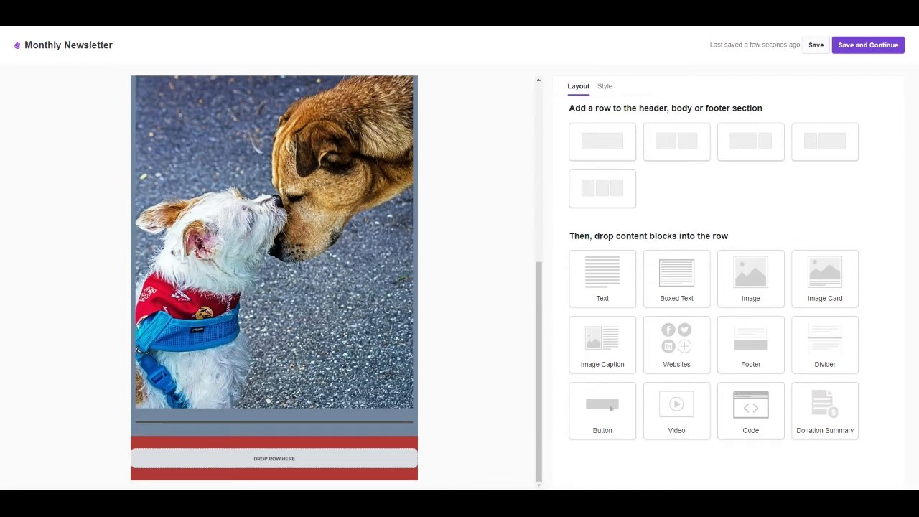
pyautogui.click(290, 427)
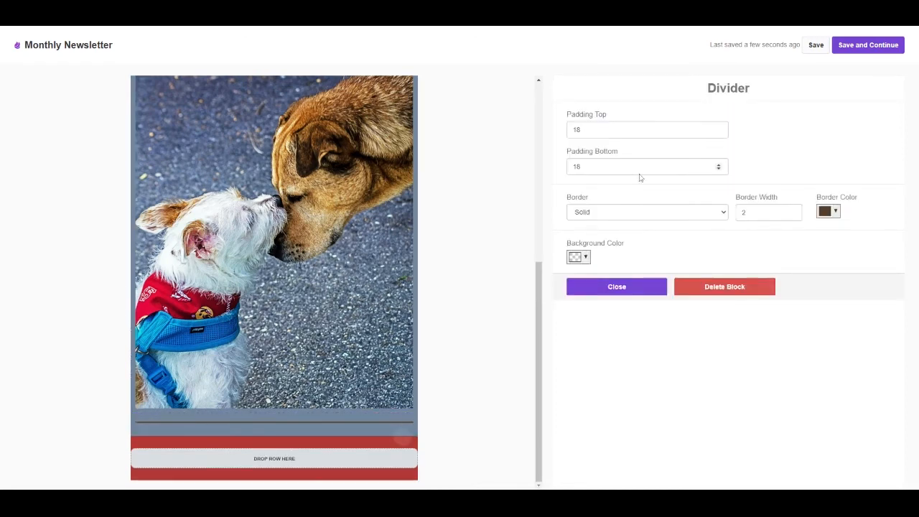
pyautogui.click(617, 287)
# Step: Add a single-column row with a Text block below the last divider and paste in the Annual End of Year Gala invitation with its RSVP line
pyautogui.moveTo(605, 145); pyautogui.dragTo(218, 431)
pyautogui.scroll(-1, 417, 220)
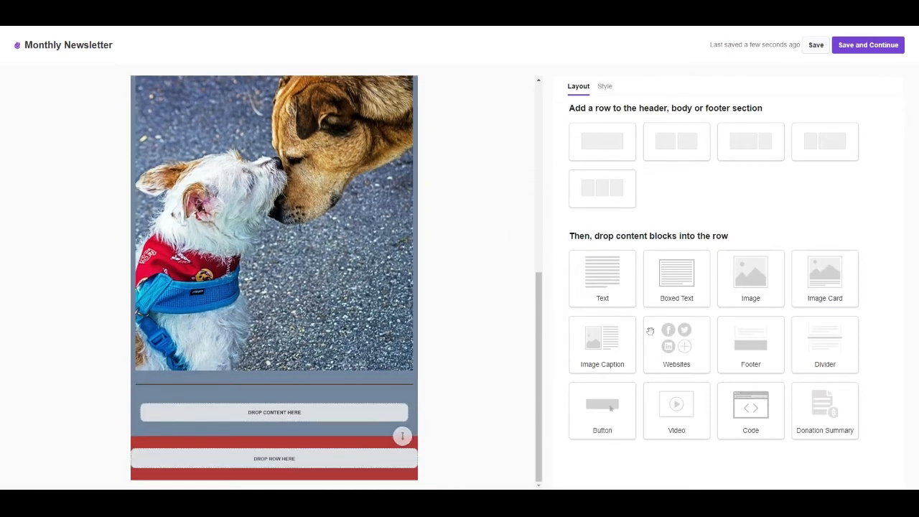
pyautogui.moveTo(602, 278); pyautogui.dragTo(201, 412)
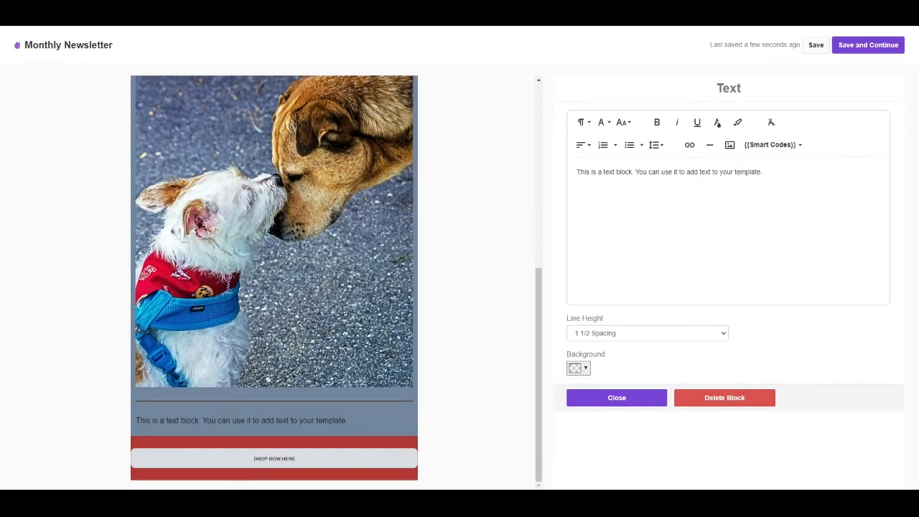
pyautogui.hotkey('ctrl', 'a')
pyautogui.write("We're also excited to invite you to our Annual End of Year Gala, which will be hosted at the Community Club on December 1st, 2022. Here, you'll learn all about the impact you've made on our mission, learn about exciting updates for 2023 and of course, meet Arnie and Spot!  Click the link to RSVP below!")
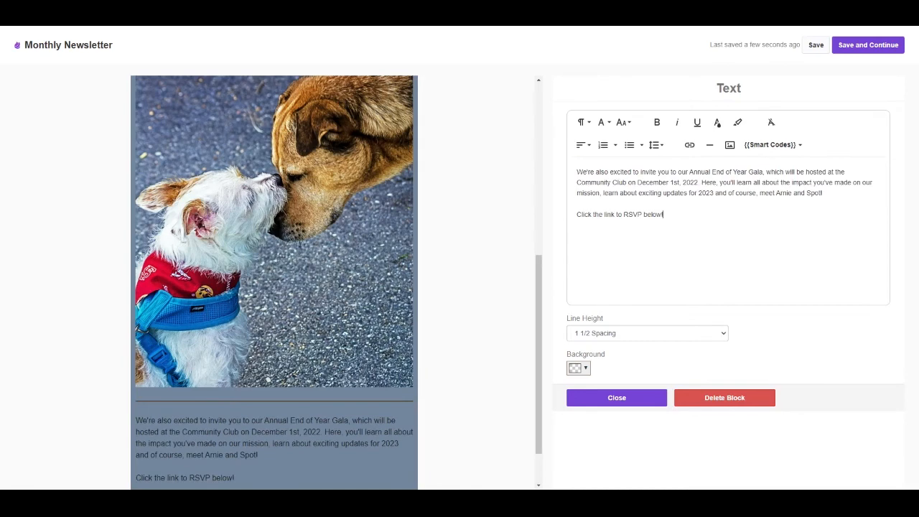
pyautogui.click(605, 397)
# Step: Add a single-column row with a Button block below the gala invitation and link it to the custom form Annual Gala 2022 Registration Form
pyautogui.scroll(-1, 295, 409)
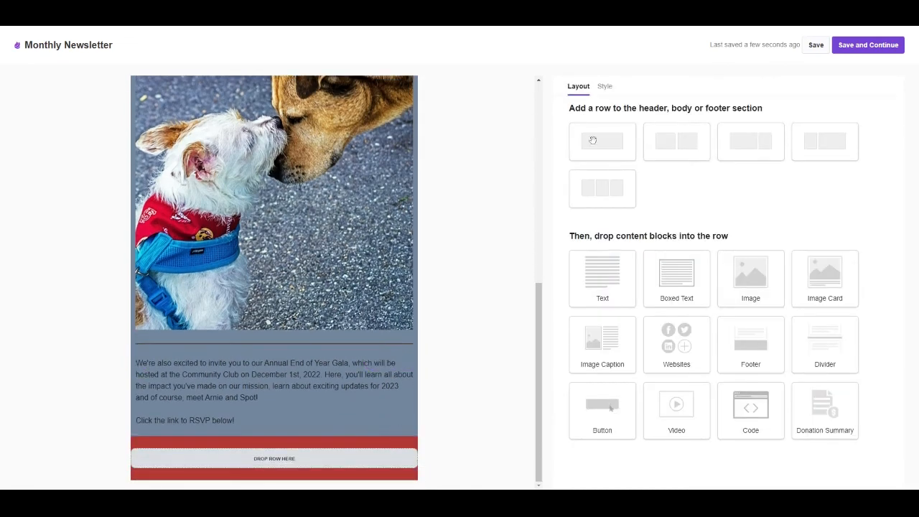
pyautogui.moveTo(593, 141); pyautogui.dragTo(258, 433)
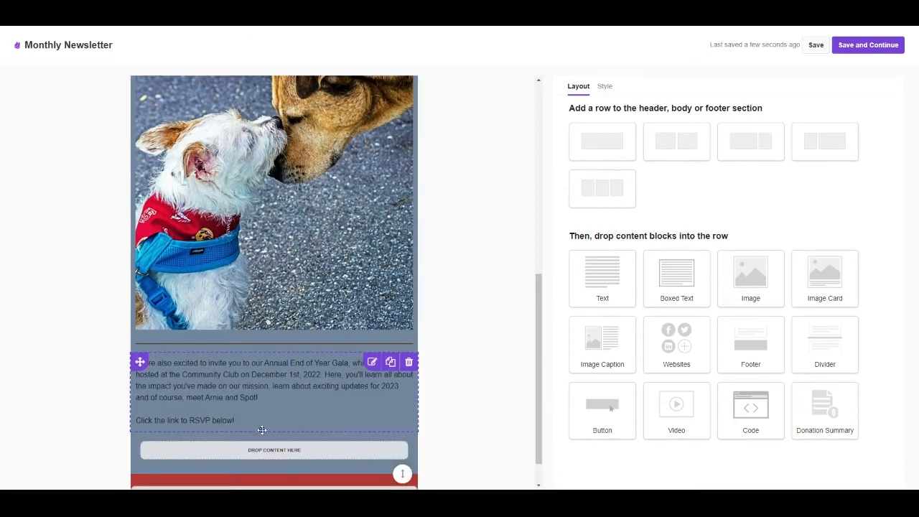
pyautogui.scroll(-1, 262, 430)
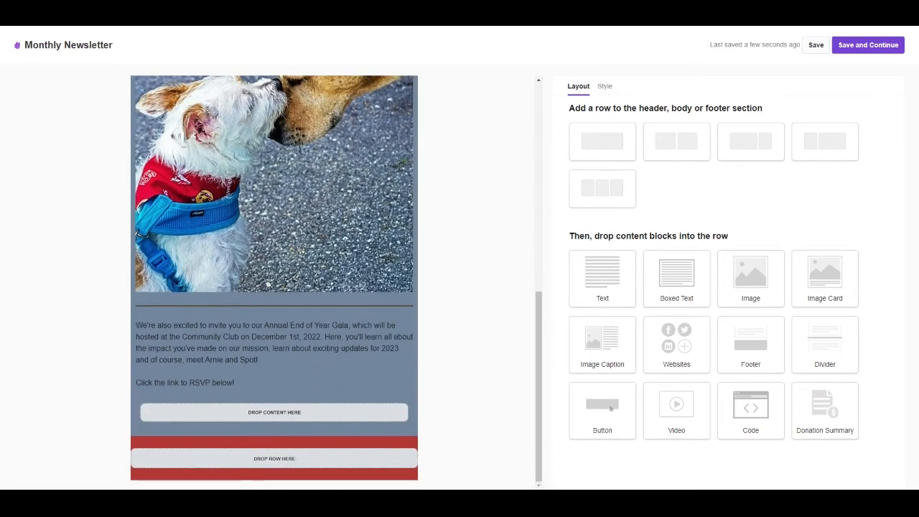
pyautogui.moveTo(607, 407); pyautogui.dragTo(309, 424)
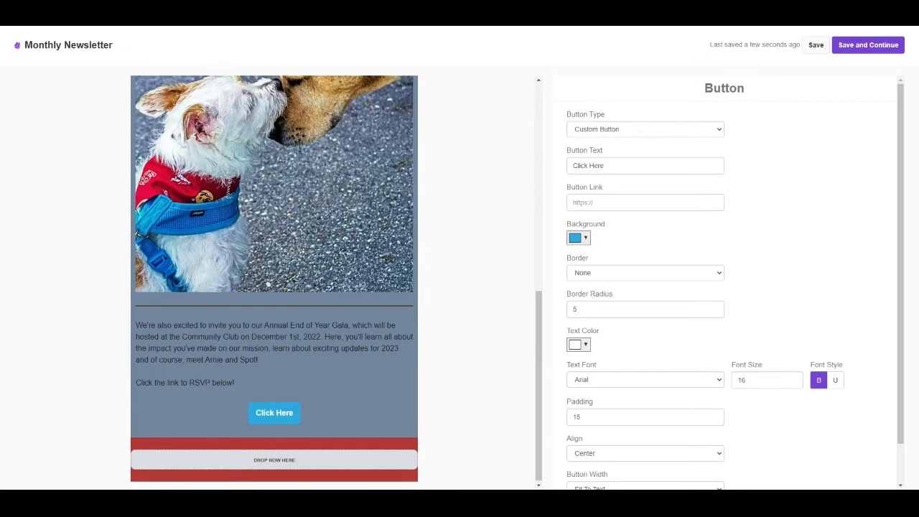
pyautogui.click(624, 145)
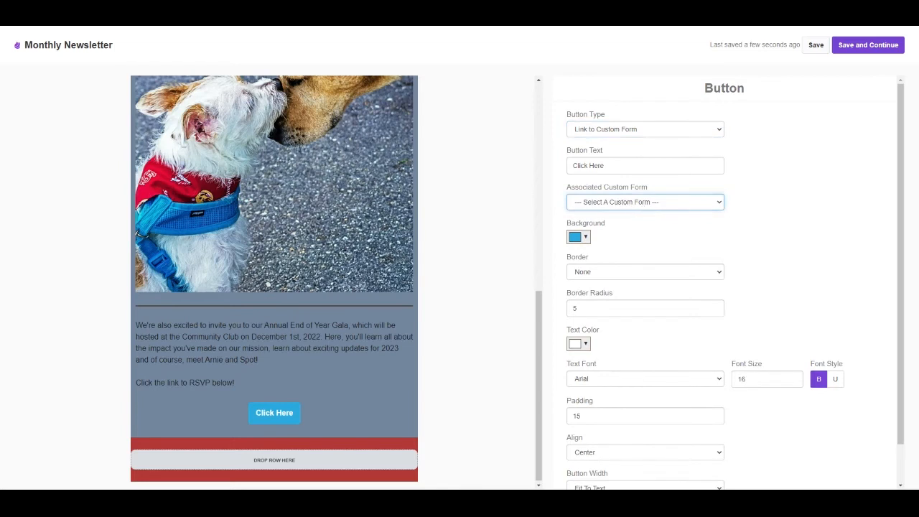
pyautogui.click(618, 286)
# Step: Set the button text to "RSVP Here!"
pyautogui.moveTo(603, 165); pyautogui.dragTo(562, 175)
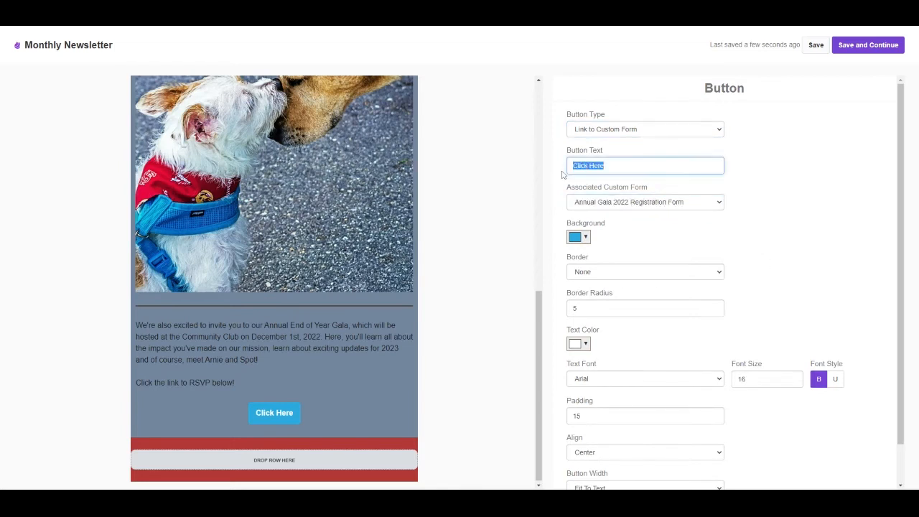
pyautogui.click(563, 175)
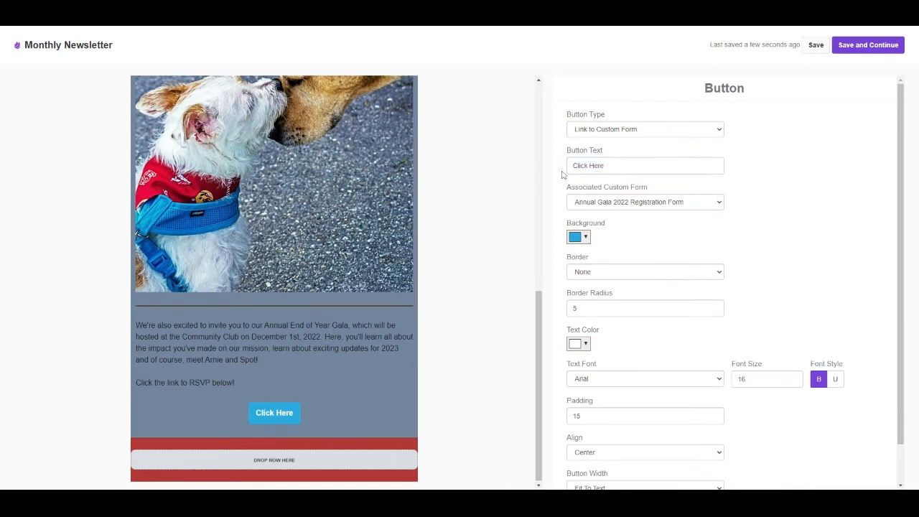
pyautogui.moveTo(603, 165); pyautogui.dragTo(552, 170)
pyautogui.write('RS')
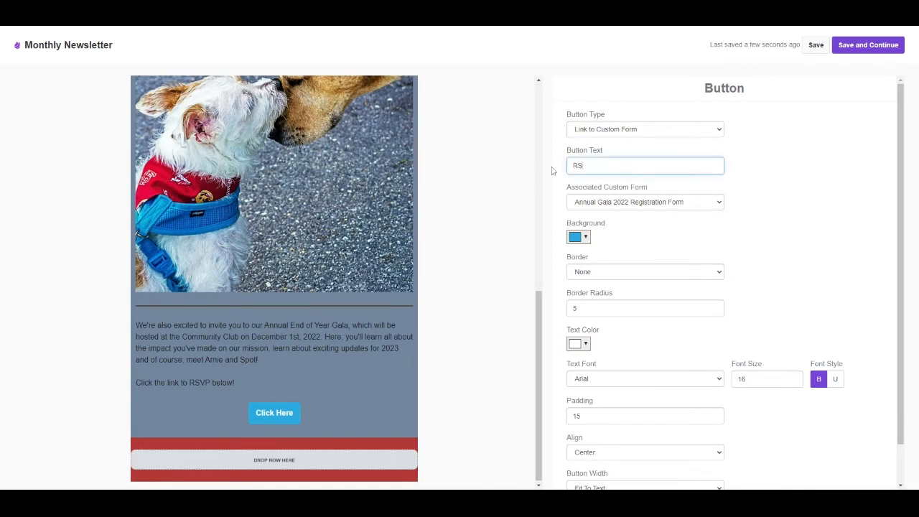
pyautogui.write('VP Here!')
pyautogui.click(660, 251)
# Step: Change the RSVP button's background colour to light grey by pasting its colour code
pyautogui.scroll(-1, 625, 242)
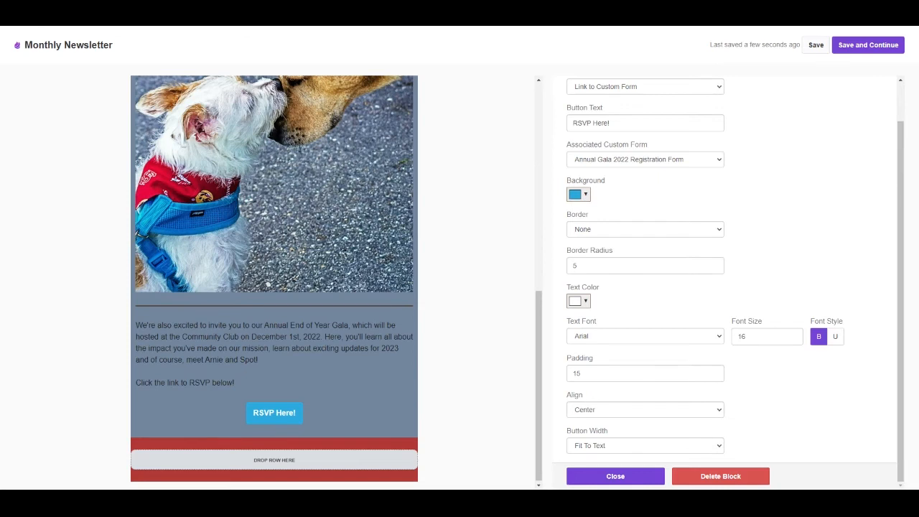
pyautogui.click(580, 195)
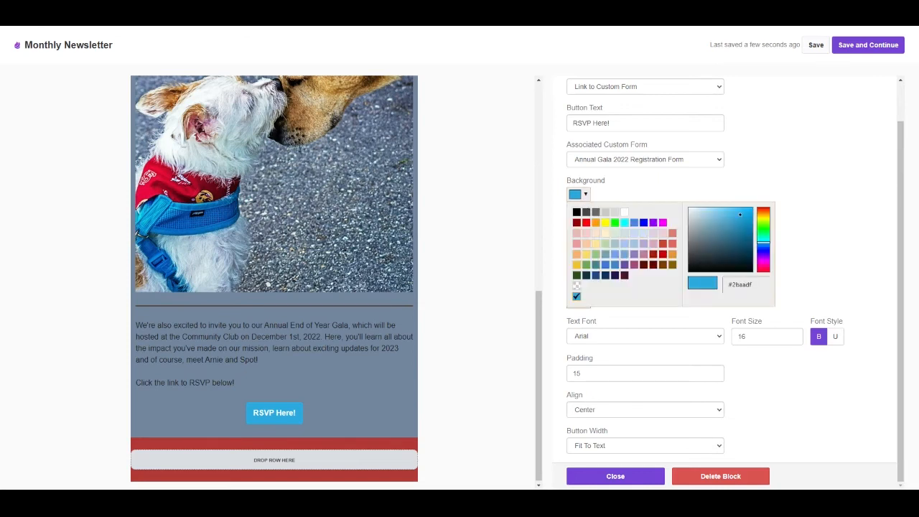
pyautogui.moveTo(757, 285); pyautogui.dragTo(710, 290)
pyautogui.write('RSVP below')
pyautogui.hotkey('ctrl', 'z')
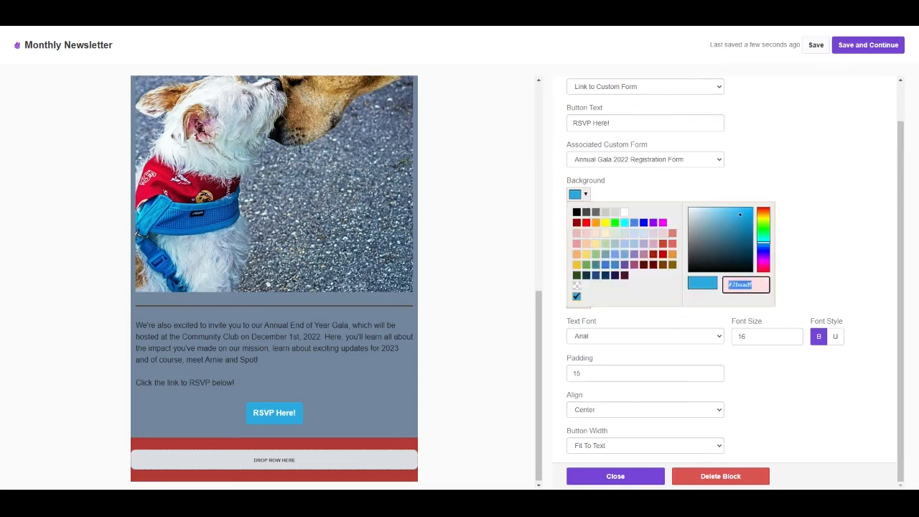
pyautogui.press('BackSpace')
pyautogui.write('#e2e4df')
pyautogui.click(818, 289)
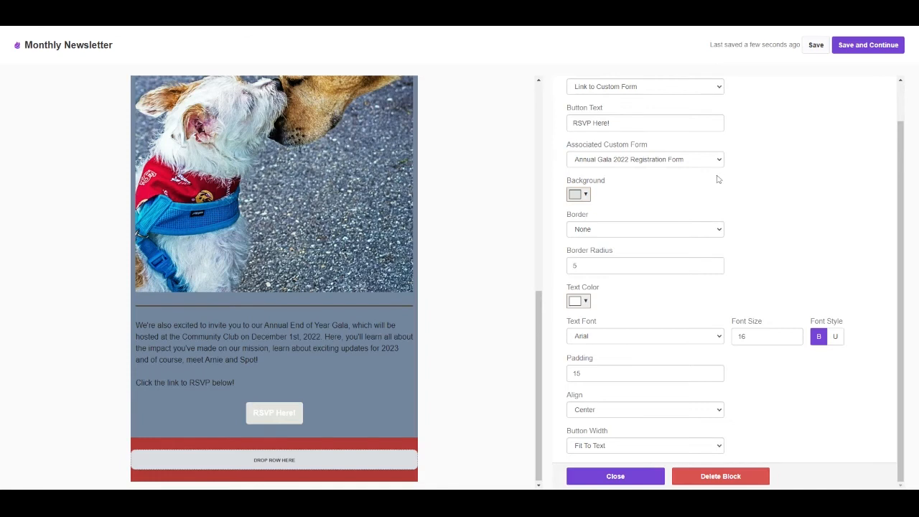
# Step: Give the RSVP button a Solid border
pyautogui.click(661, 234)
pyautogui.click(653, 251)
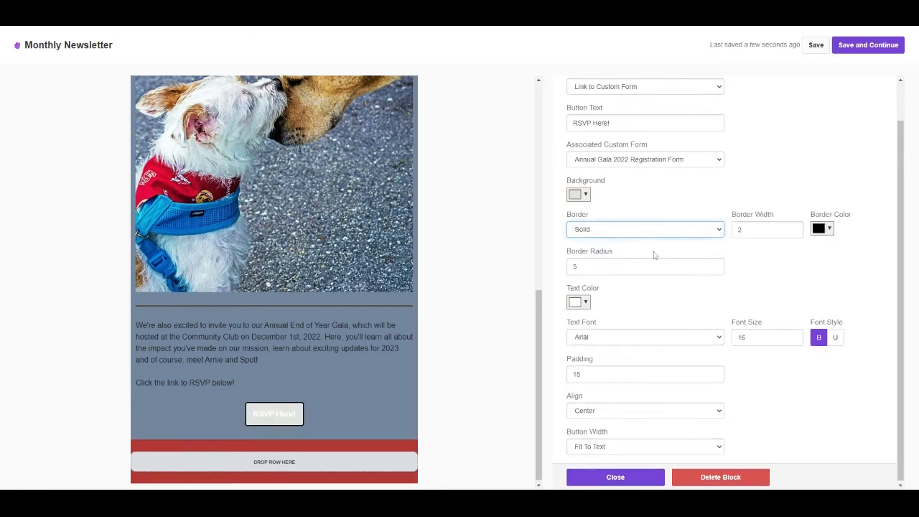
pyautogui.click(682, 286)
pyautogui.scroll(-1, 629, 306)
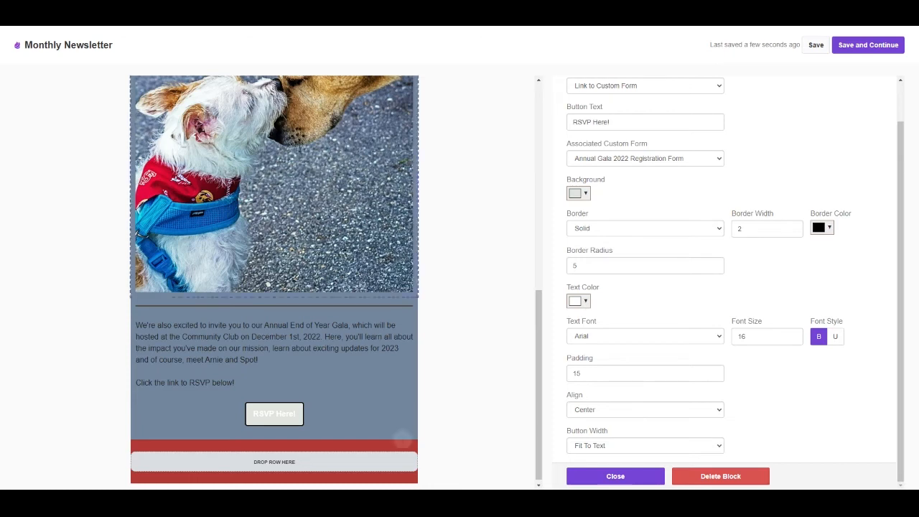
# Step: Change the RSVP button's text colour to the footer's red with a pasted colour code and close the button settings
pyautogui.click(577, 301)
pyautogui.tripleClick(738, 392)
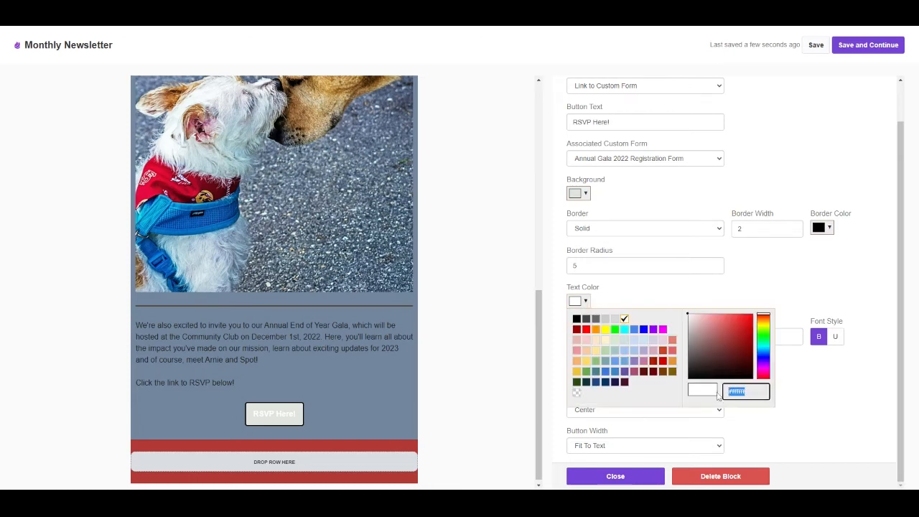
pyautogui.write('#b13535')
pyautogui.click(811, 381)
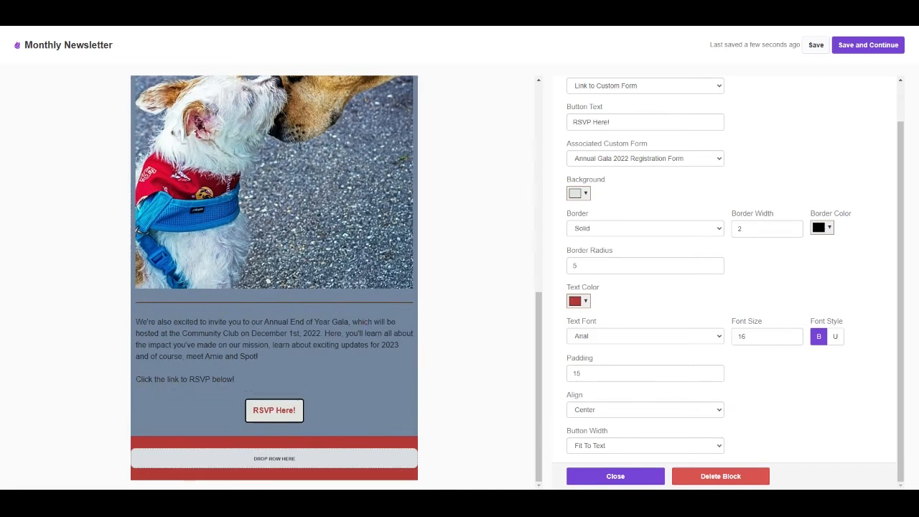
pyautogui.scroll(10, 318, 389)
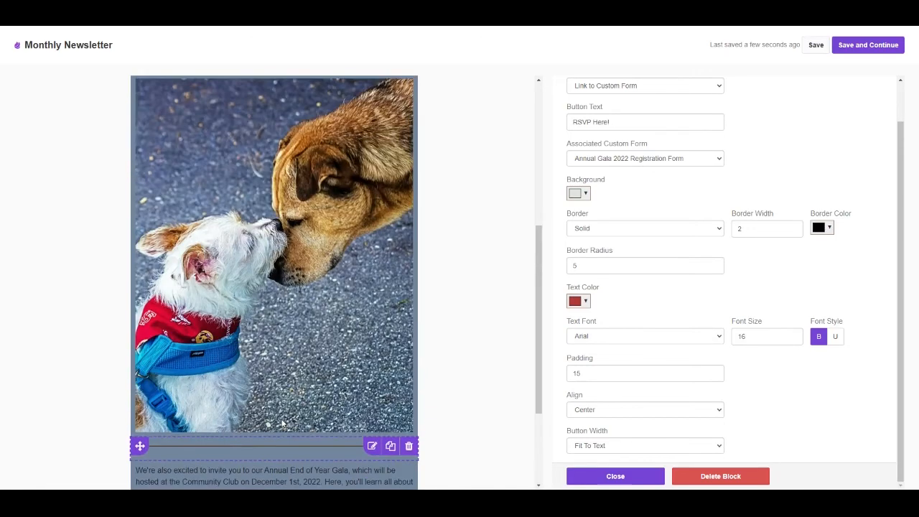
pyautogui.scroll(-10, 318, 390)
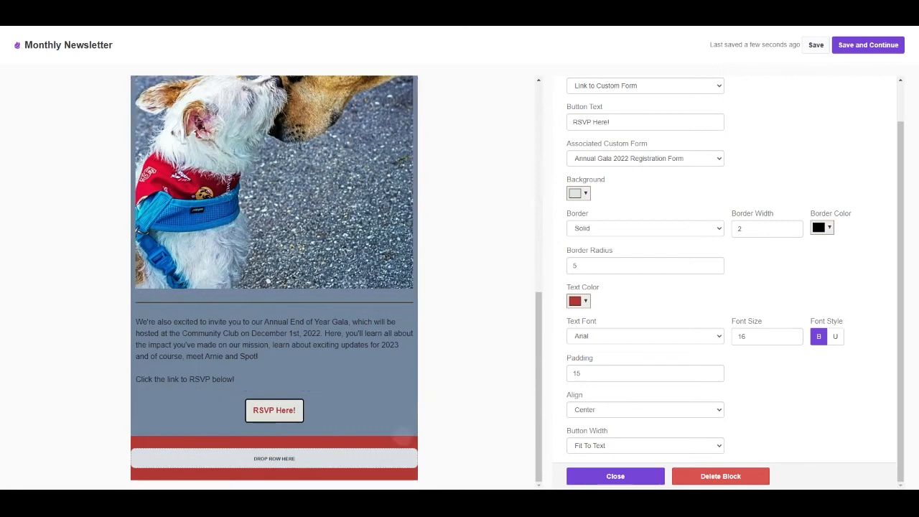
pyautogui.click(615, 476)
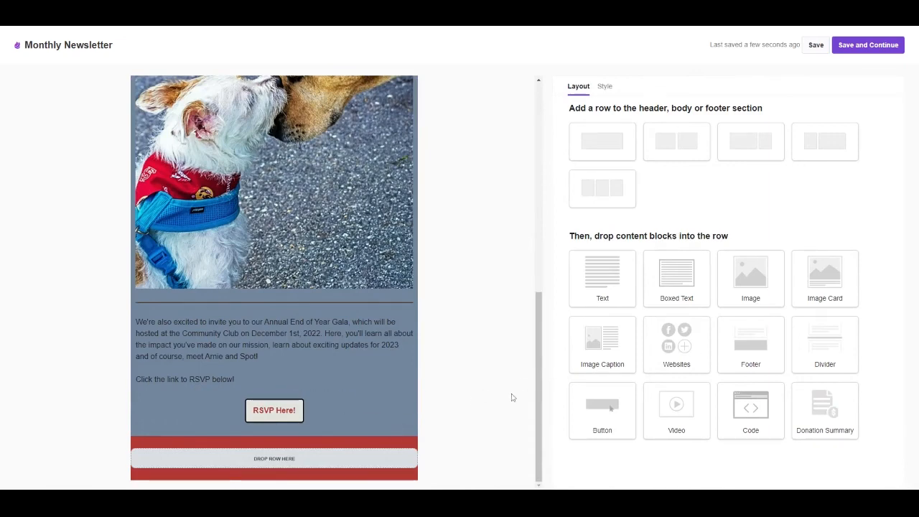
# Step: Place a Websites block in the red footer row below the RSVP button and make its link text bold
pyautogui.moveTo(682, 346); pyautogui.dragTo(294, 452)
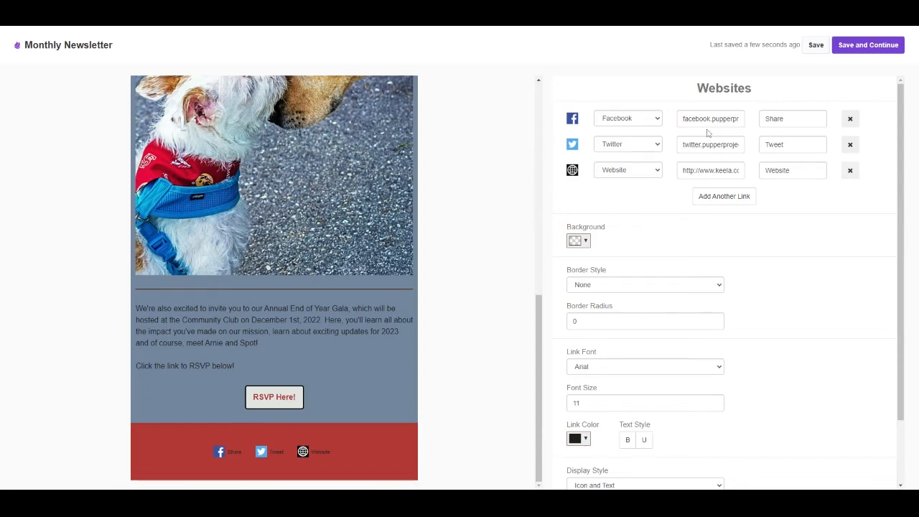
pyautogui.scroll(-1, 679, 230)
pyautogui.scroll(-1, 675, 256)
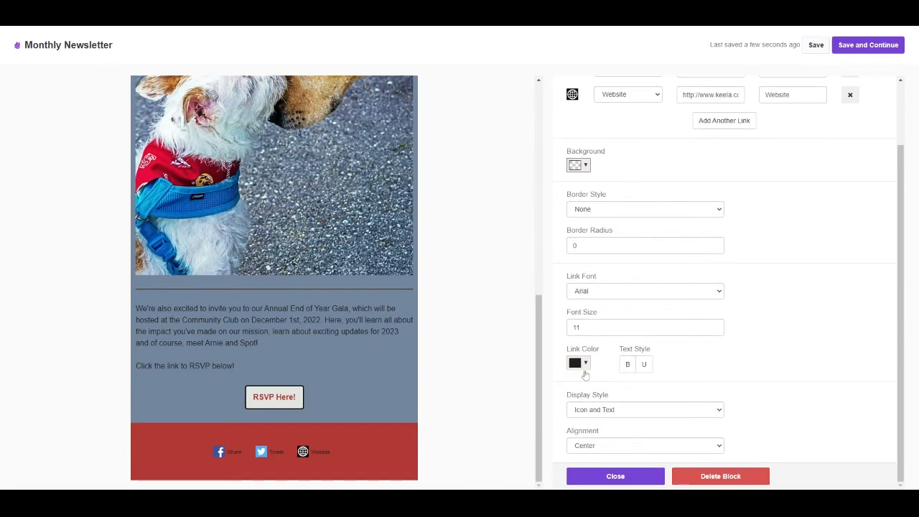
pyautogui.click(629, 365)
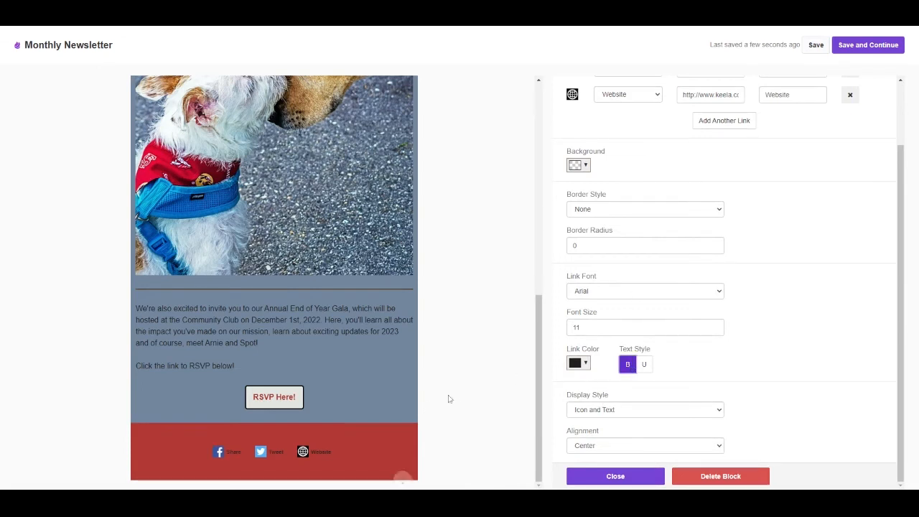
pyautogui.click(590, 476)
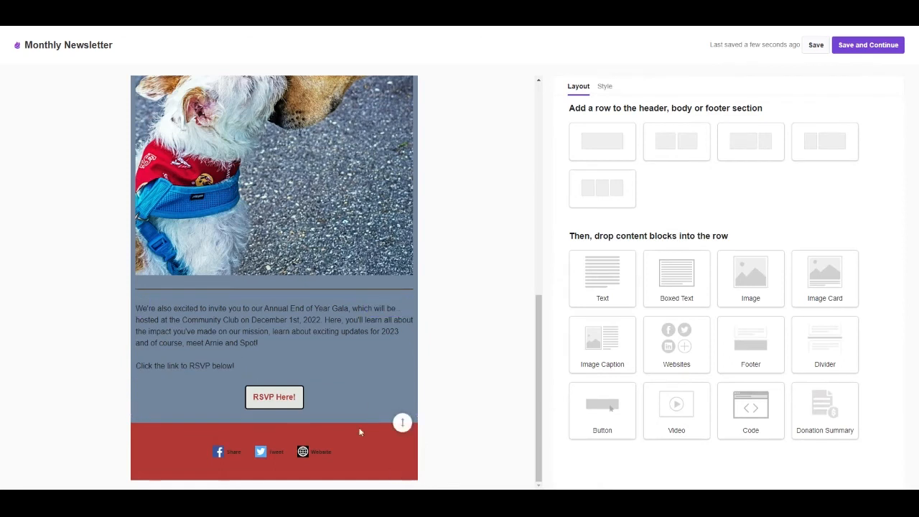
# Step: Add a single-column row below the social links and place a Footer block in it
pyautogui.moveTo(593, 142); pyautogui.dragTo(319, 473)
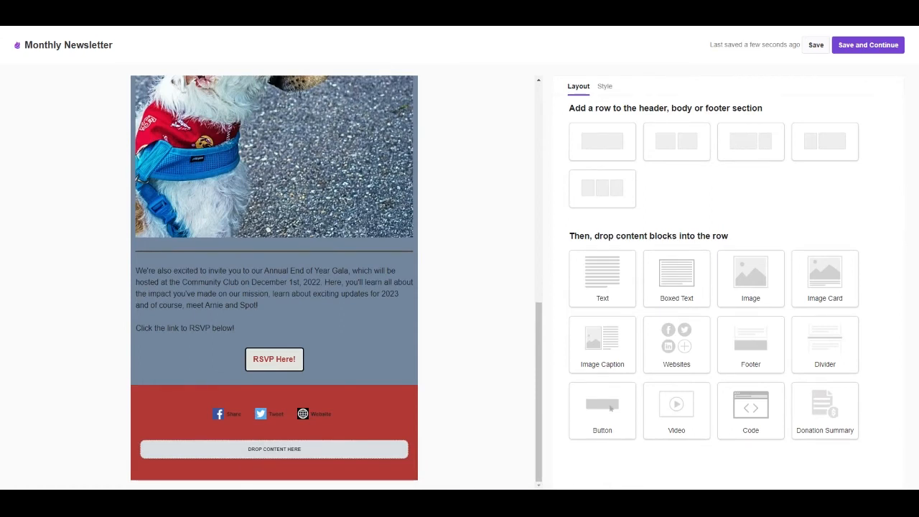
pyautogui.moveTo(750, 345); pyautogui.dragTo(301, 456)
pyautogui.scroll(-1, 335, 424)
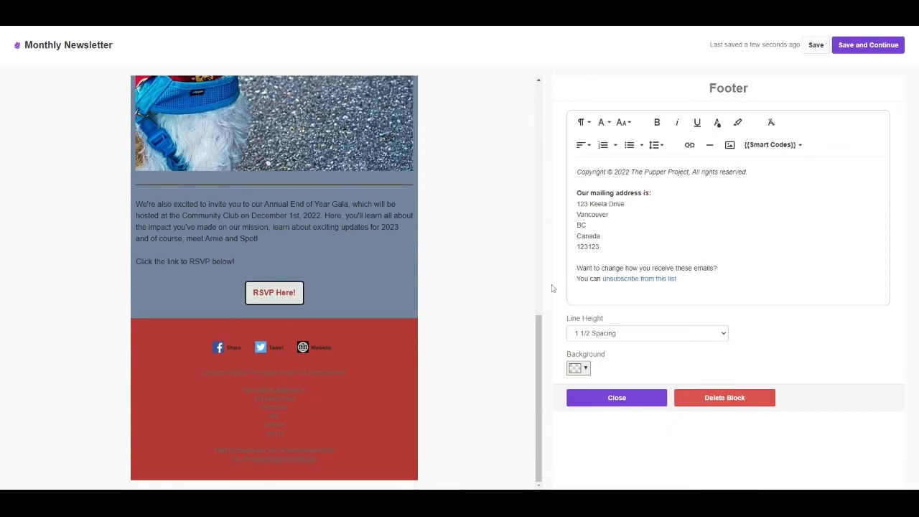
# Step: Make all the text in the Footer block white and close the block settings
pyautogui.moveTo(678, 280); pyautogui.dragTo(568, 177)
pyautogui.click(717, 123)
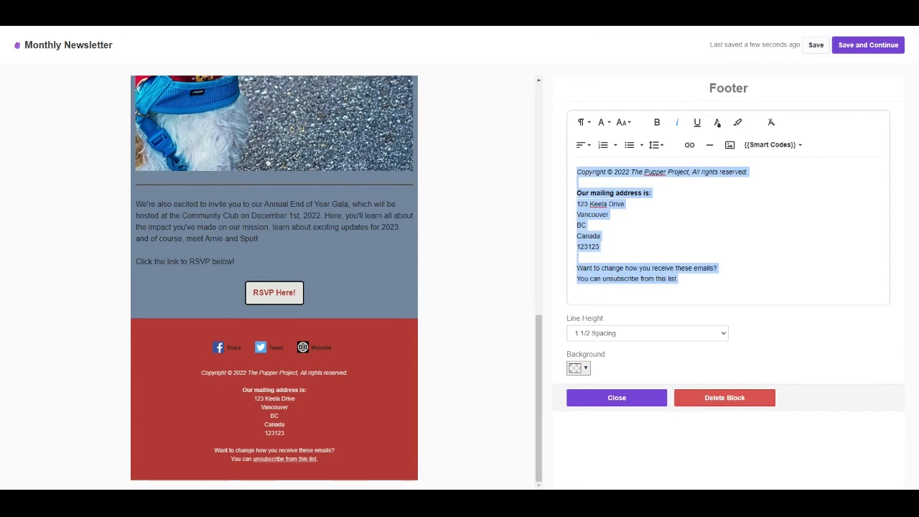
pyautogui.click(599, 400)
# Step: Set the newsletter's page layout to Full Width and check it through the whole email
pyautogui.scroll(15, 328, 425)
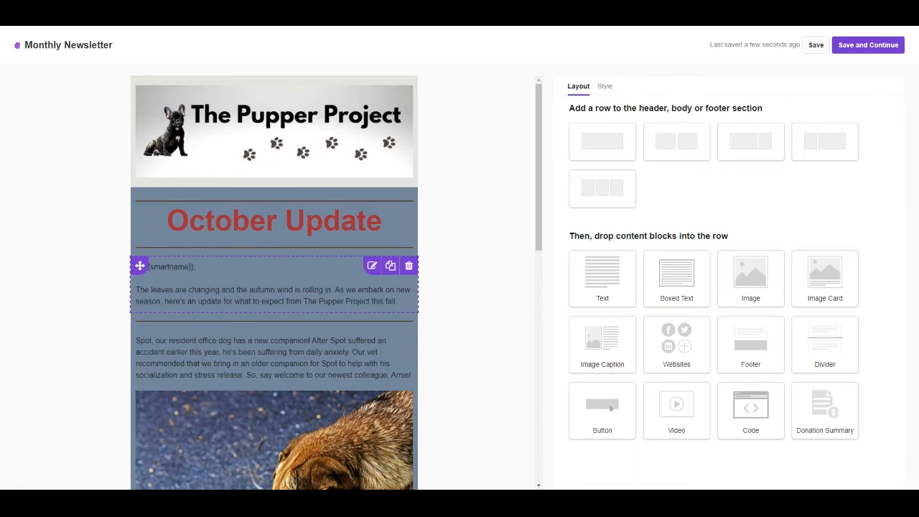
pyautogui.click(604, 86)
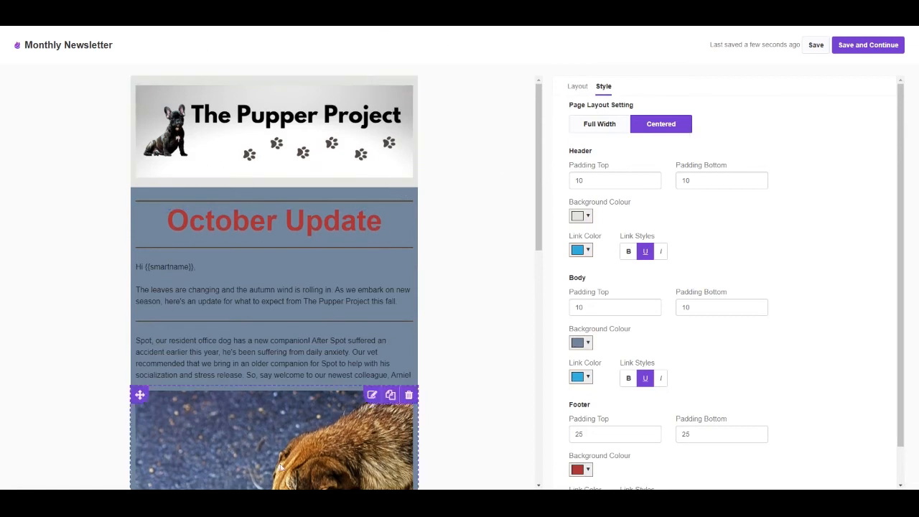
pyautogui.click(599, 123)
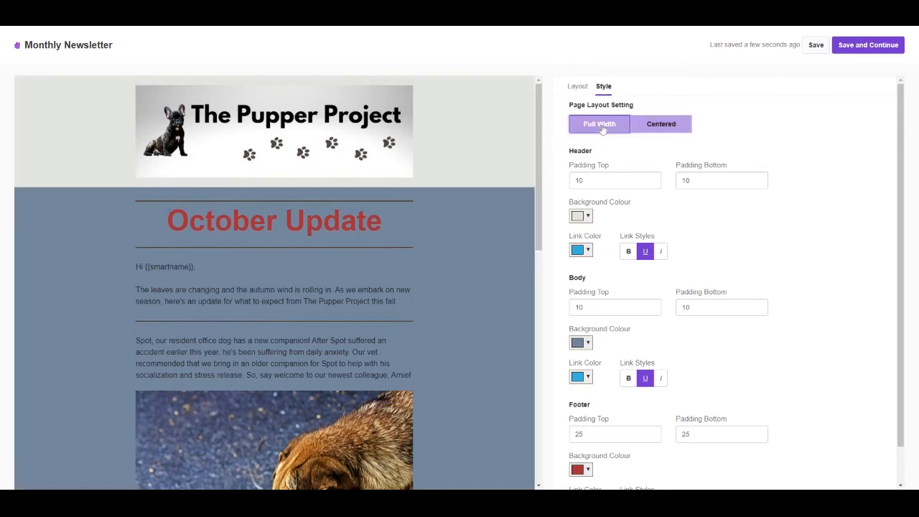
pyautogui.scroll(-12, 434, 180)
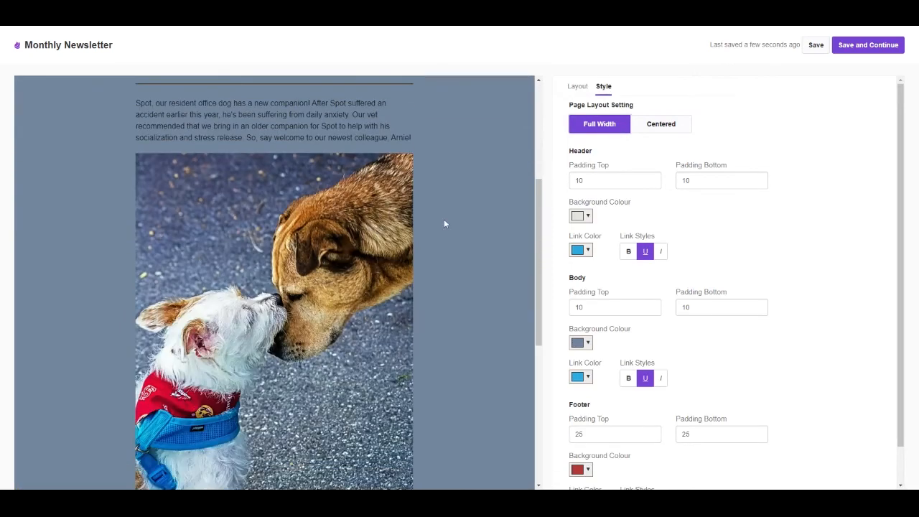
pyautogui.scroll(12, 413, 376)
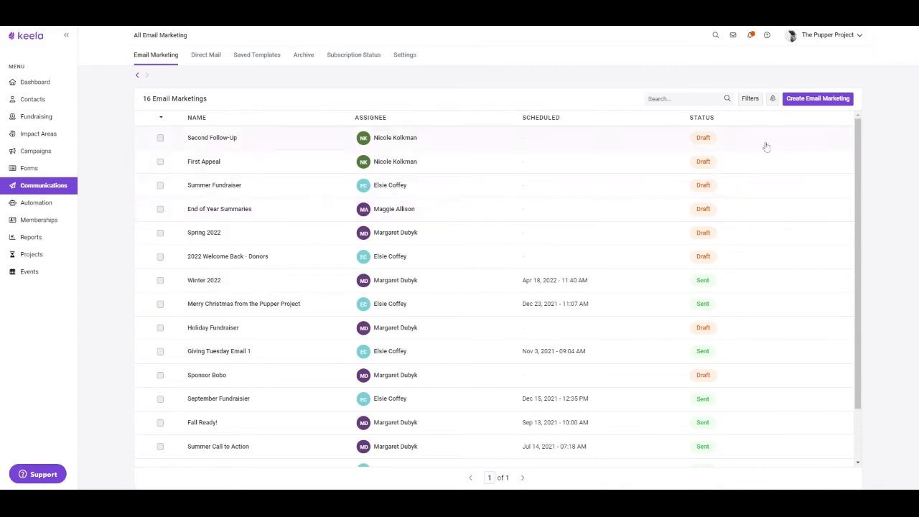
# Step: Start creating a new email marketing
pyautogui.click(810, 102)
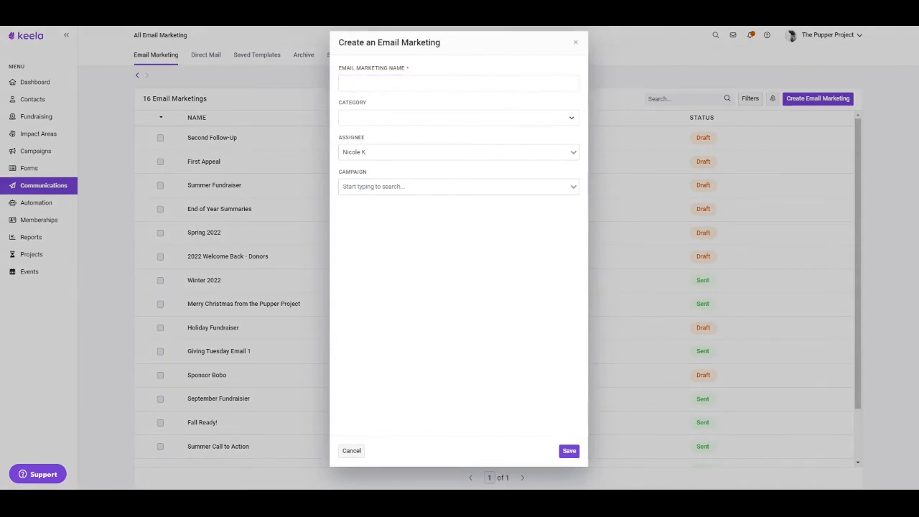
pyautogui.hotkey('alt', 'Tab')
pyautogui.write('keela.co/blog/nonprofit-resources/nonprofit-payment-processing-platforms')
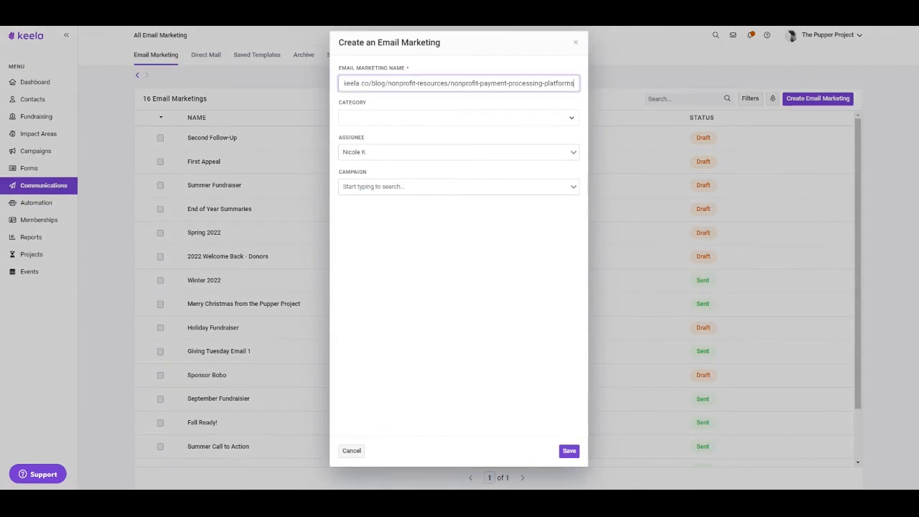
pyautogui.hotkey('ctrl', 'z')
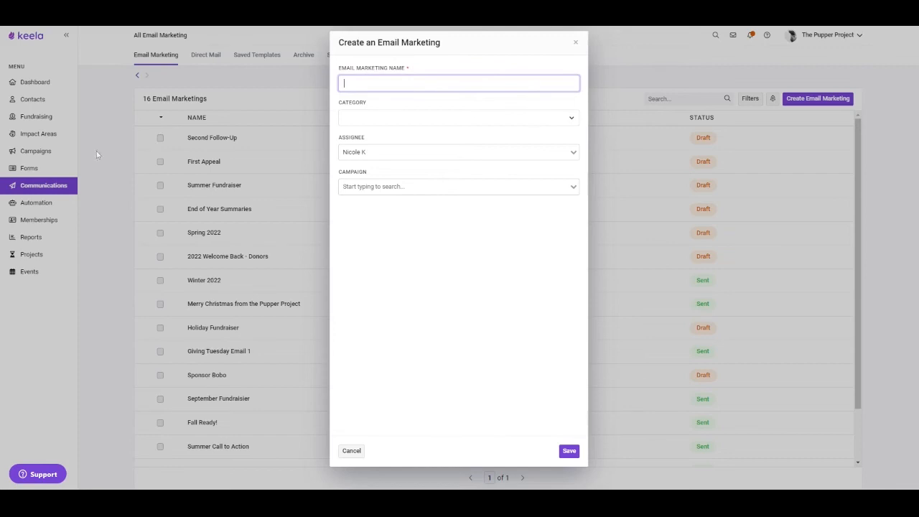
pyautogui.write('keela.co/blog/nonprofit-resources/nonprofit-payment-processing-platforms')
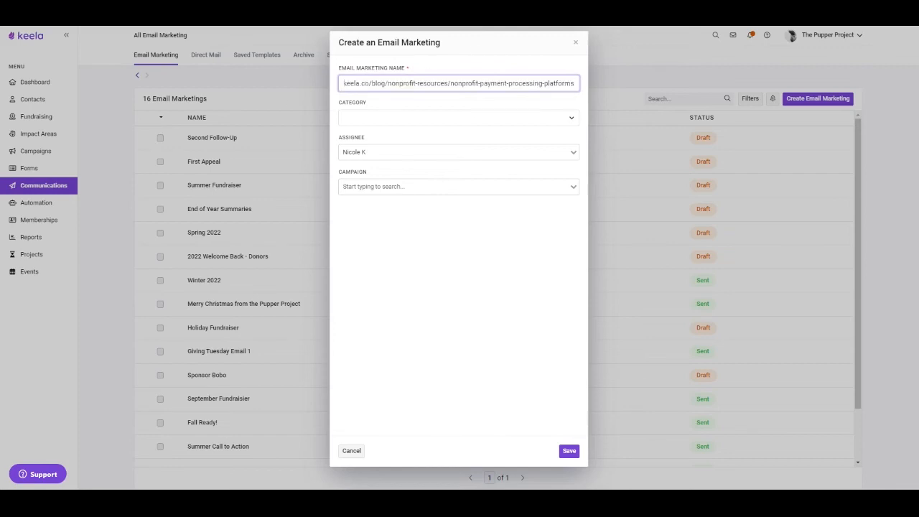
pyautogui.hotkey('ctrl', 'z')
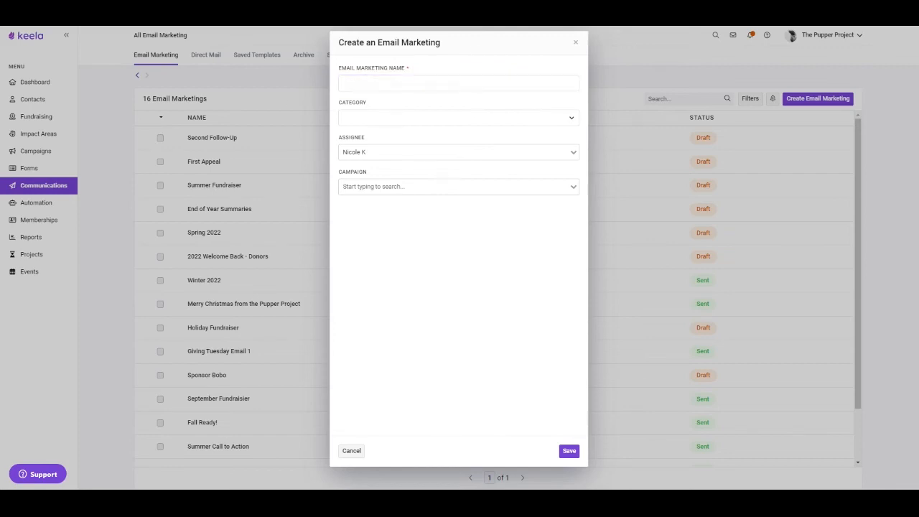
# Step: Name the new email marketing "October Newsletter", choose its category and save it
pyautogui.click(459, 83)
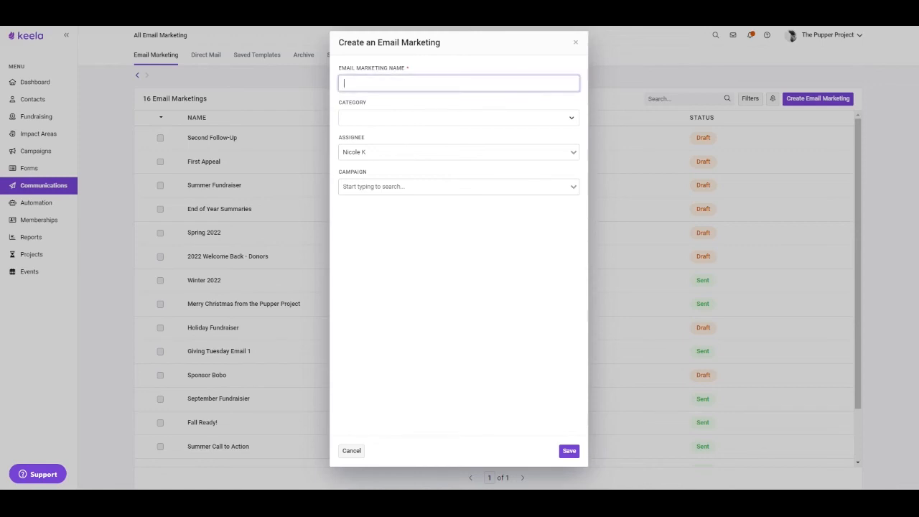
pyautogui.write('October Newsletter')
pyautogui.click(402, 117)
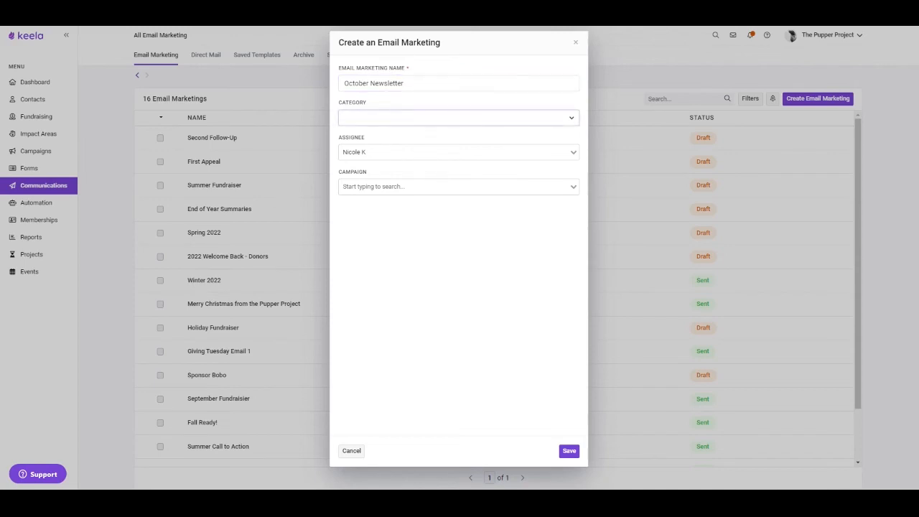
pyautogui.click(381, 137)
pyautogui.click(569, 451)
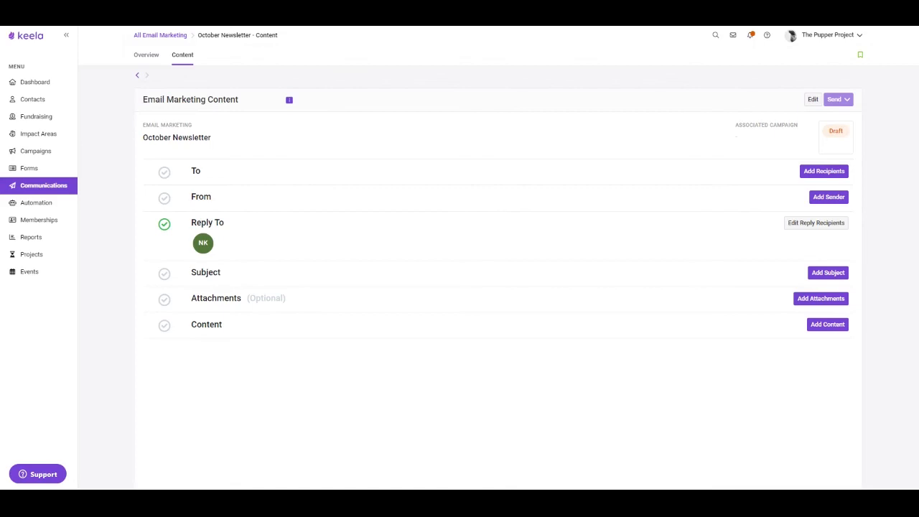
# Step: Set the October Newsletter's recipients to the contact segment Newsletter Recipients and save
pyautogui.click(821, 175)
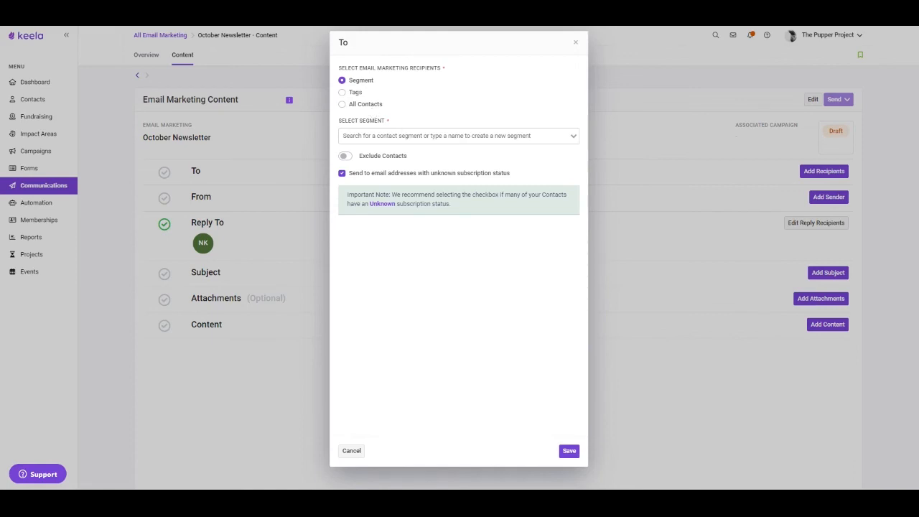
pyautogui.click(402, 133)
pyautogui.click(410, 189)
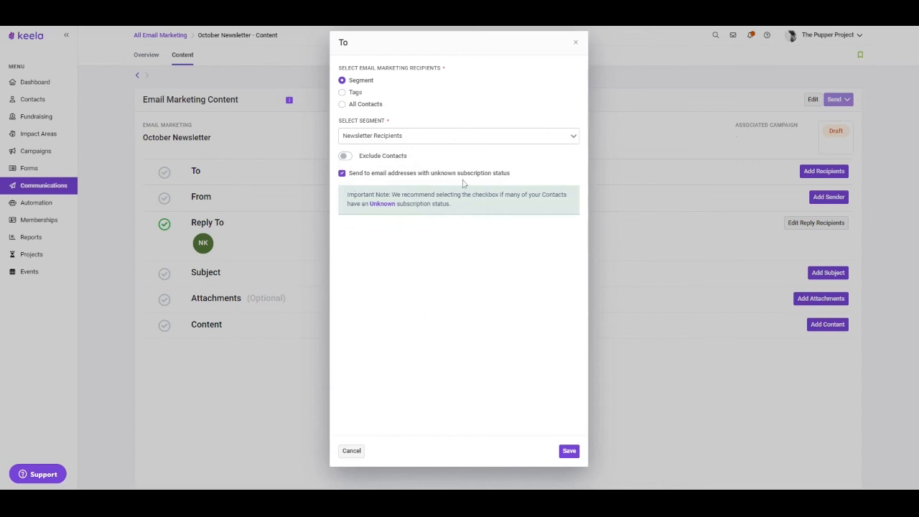
pyautogui.click(567, 450)
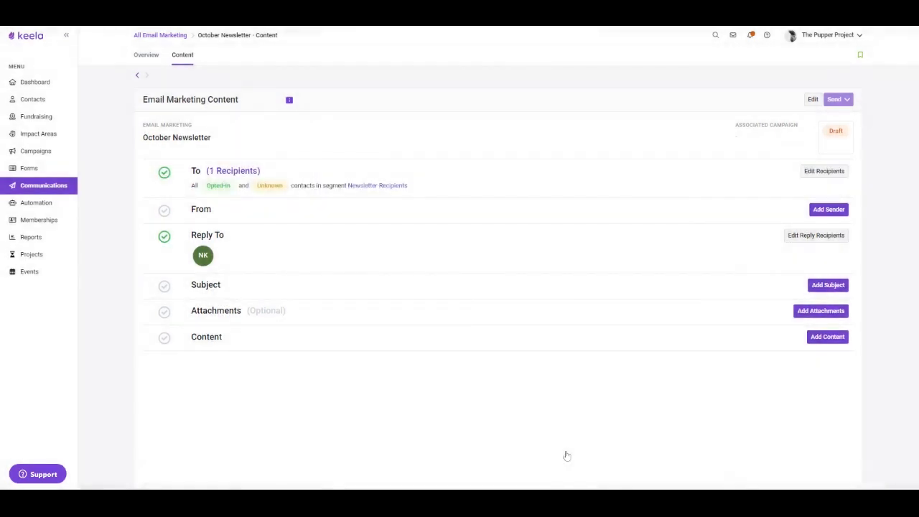
# Step: Add the organization's email address as the October Newsletter's sender, with the name The Pupper Project, and save
pyautogui.click(826, 211)
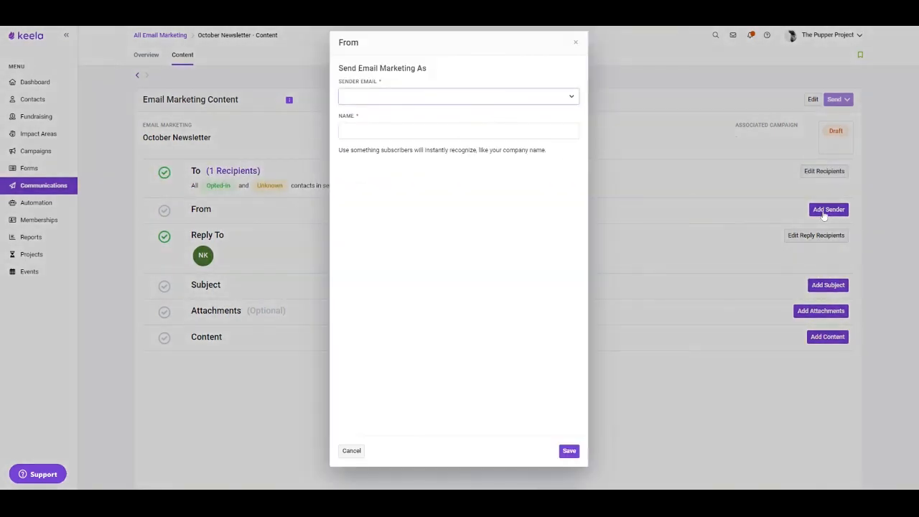
pyautogui.click(386, 112)
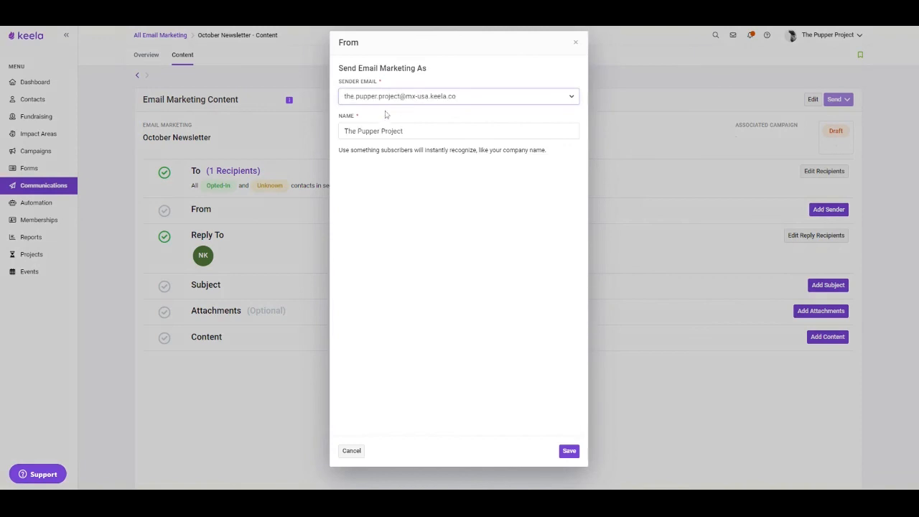
pyautogui.click(569, 451)
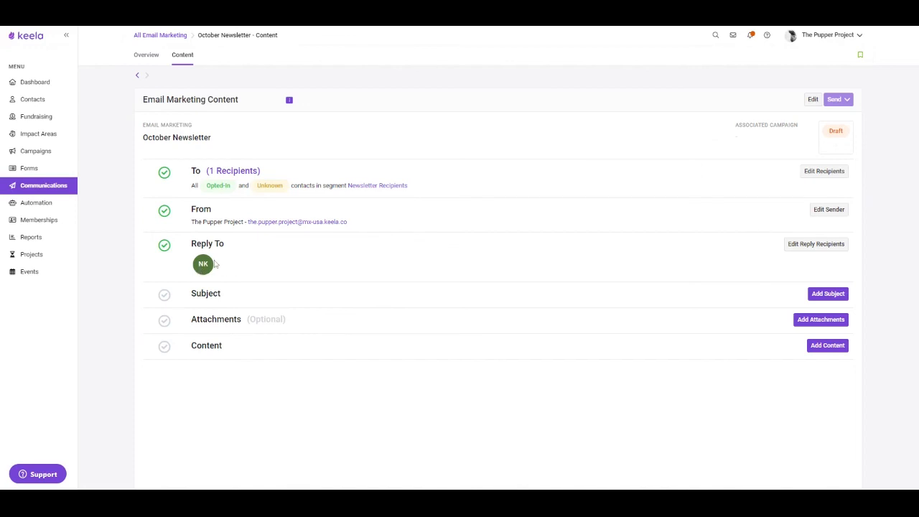
# Step: Add a second team member to the people notified of replies to the October Newsletter and save
pyautogui.click(827, 248)
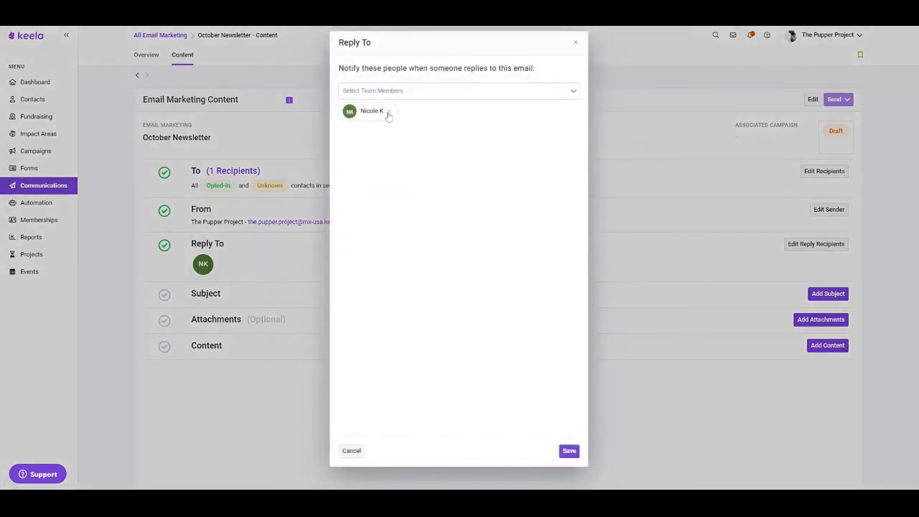
pyautogui.click(402, 91)
pyautogui.click(418, 107)
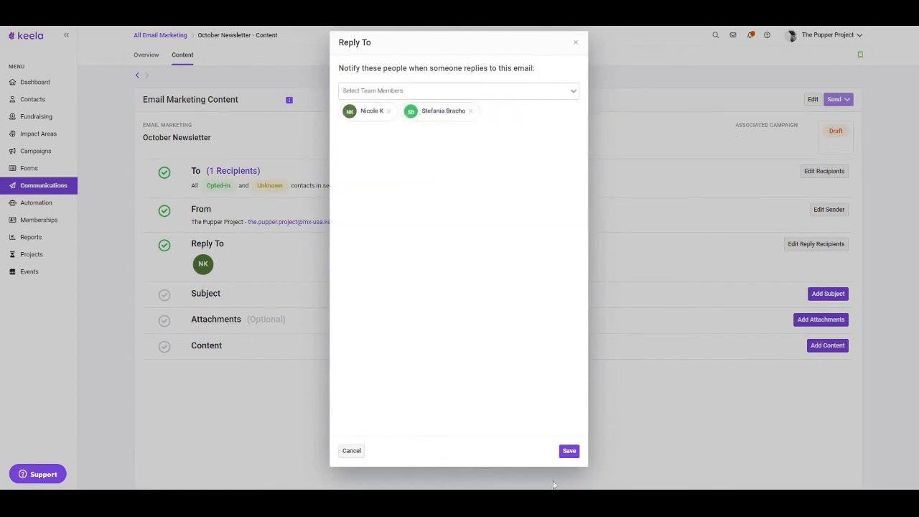
pyautogui.click(568, 450)
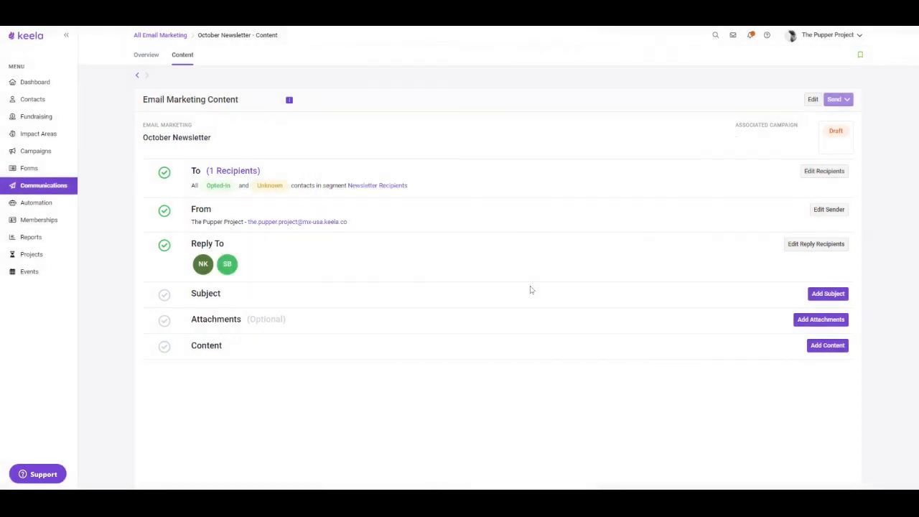
# Step: Set the email's subject line to "October Pupper Project Newsletter" and save
pyautogui.click(836, 294)
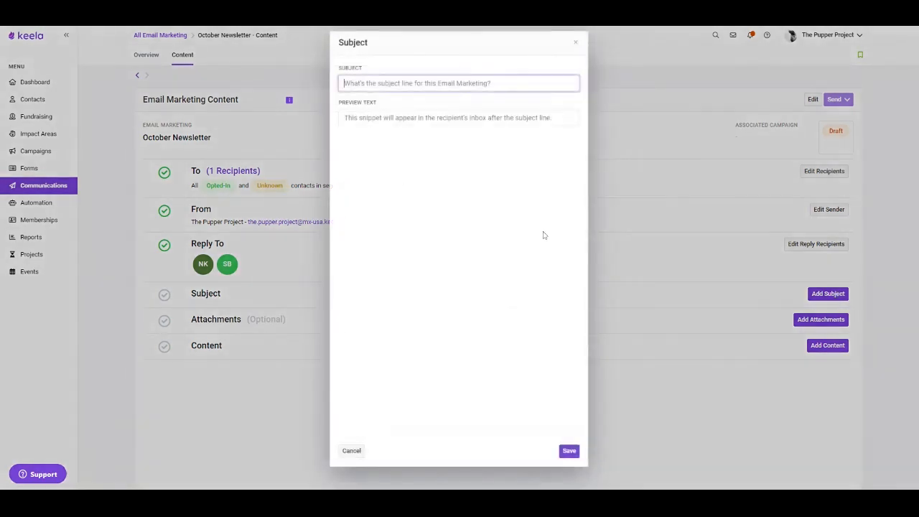
pyautogui.write('Oc')
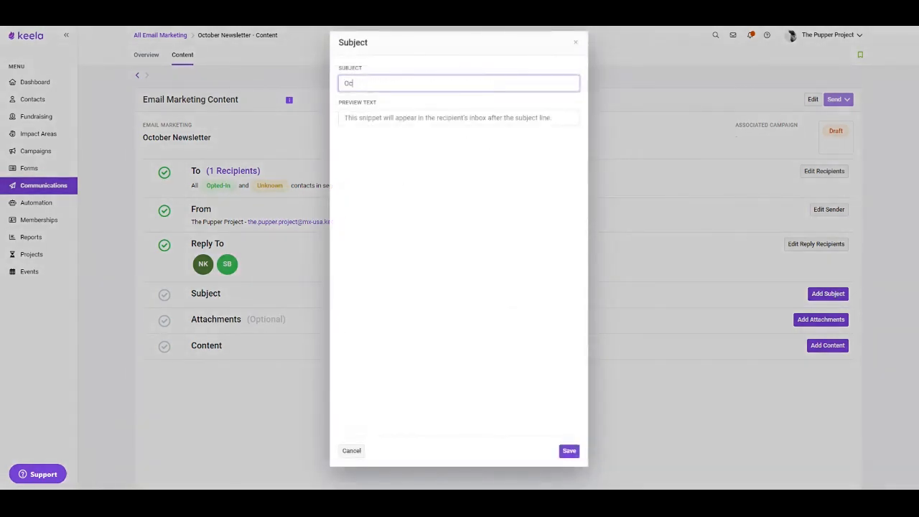
pyautogui.write('tober Pupper Proj')
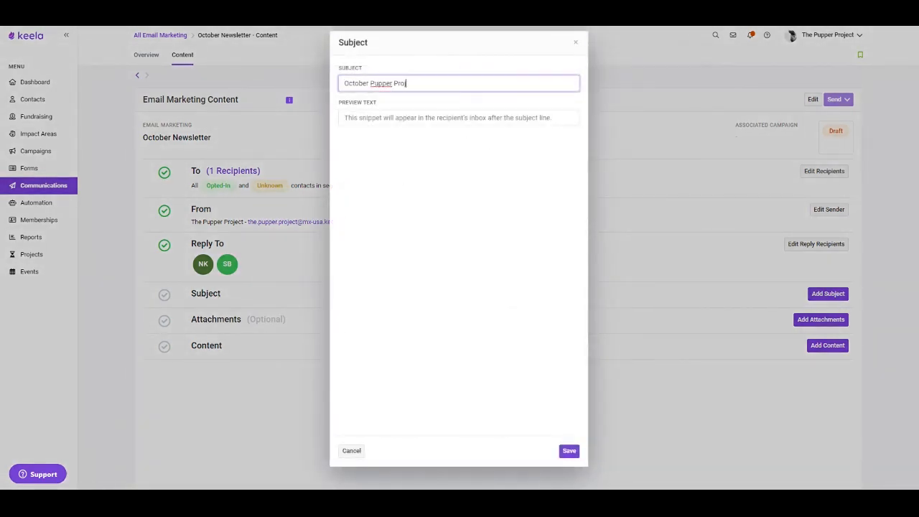
pyautogui.write('ect Newsletter')
pyautogui.click(568, 451)
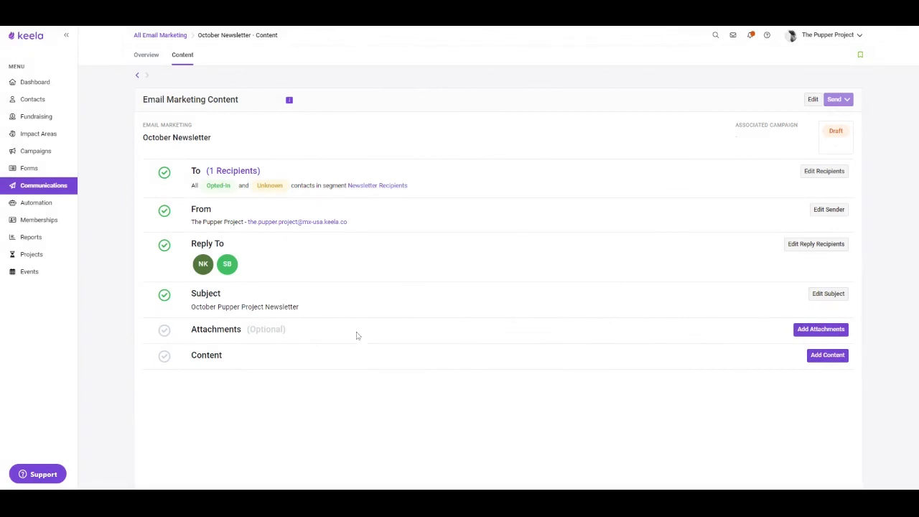
# Step: Load the saved Pupper Project "October Update" template as the email's content, check it down to the footer and save it
pyautogui.click(828, 356)
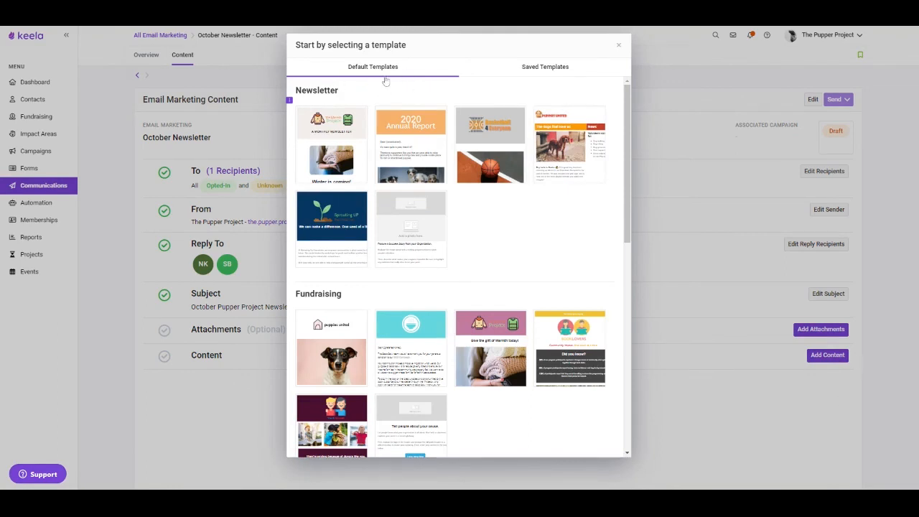
pyautogui.click(566, 69)
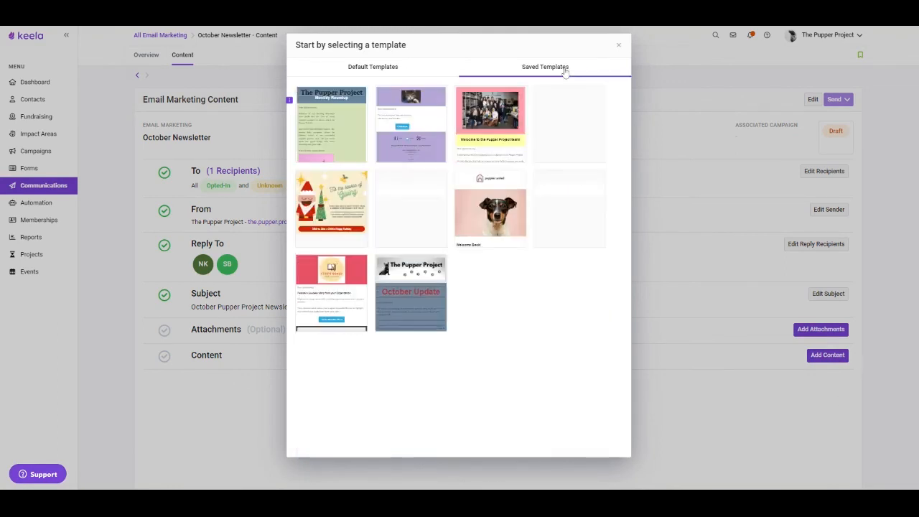
pyautogui.moveTo(420, 296)
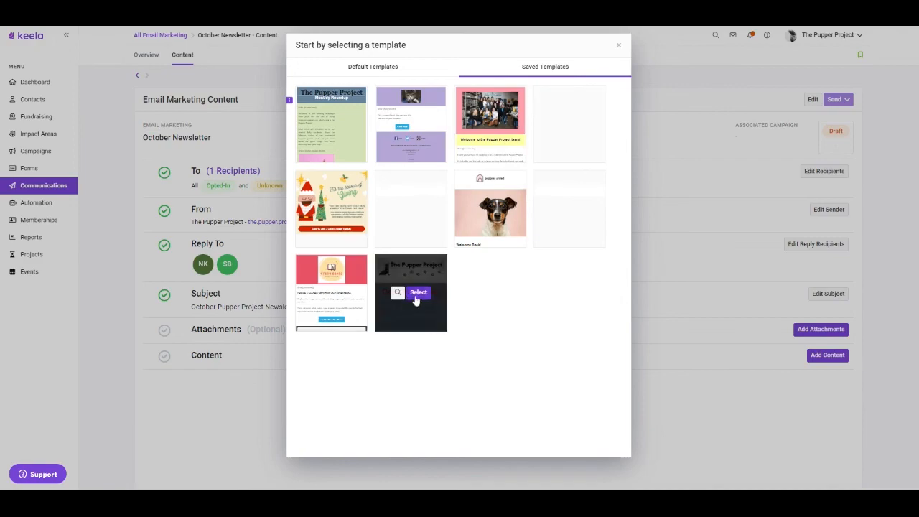
pyautogui.click(423, 308)
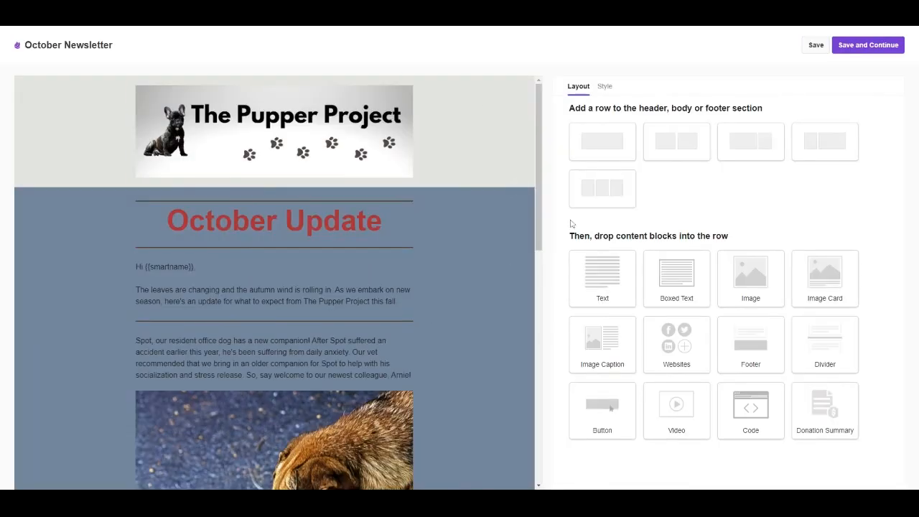
pyautogui.scroll(-3, 437, 328)
pyautogui.scroll(-10, 459, 359)
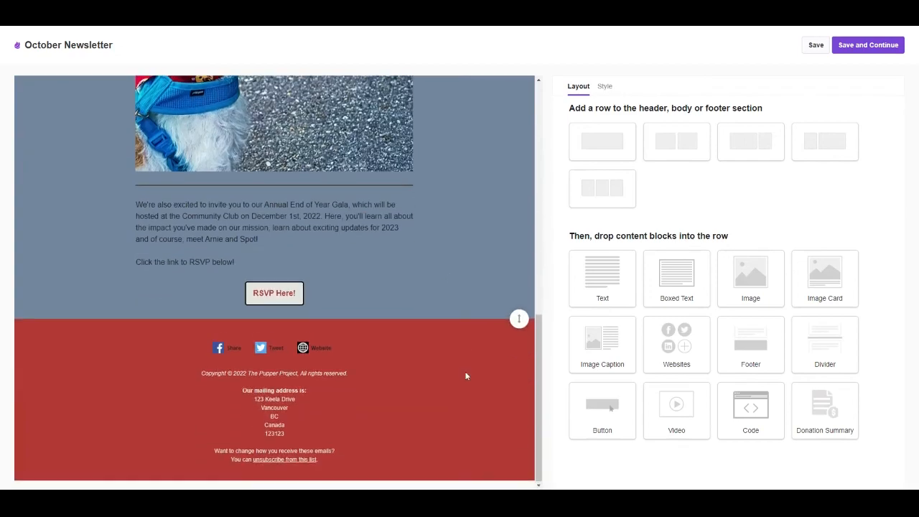
pyautogui.scroll(8, 449, 387)
pyautogui.scroll(4, 447, 387)
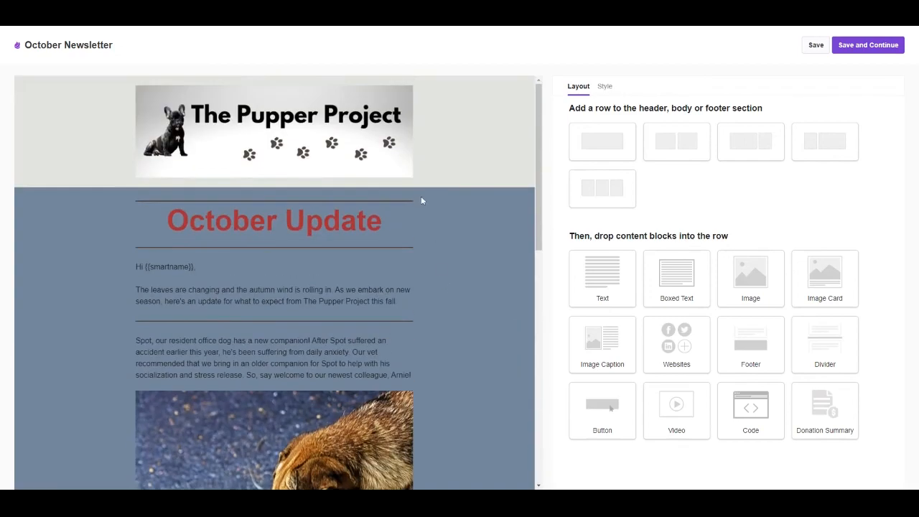
pyautogui.click(852, 51)
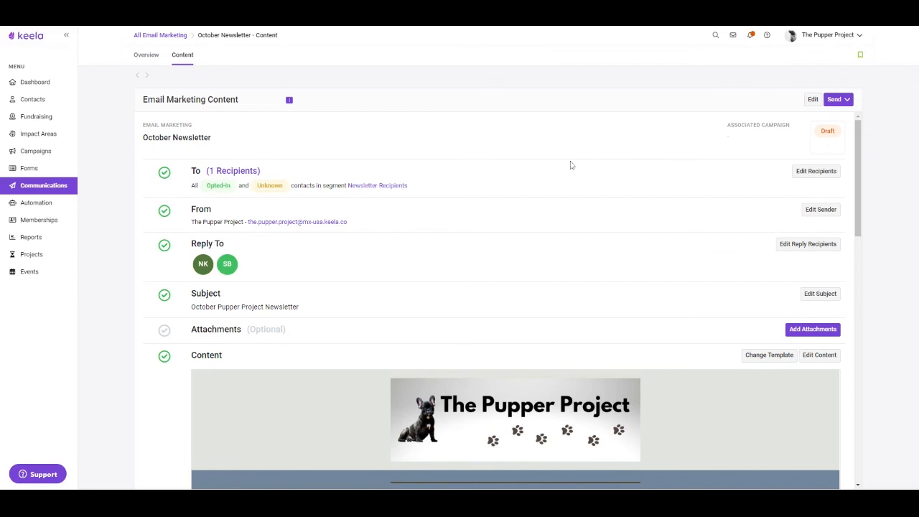
# Step: Send the October Newsletter to its recipients right now and confirm the sending
pyautogui.click(847, 100)
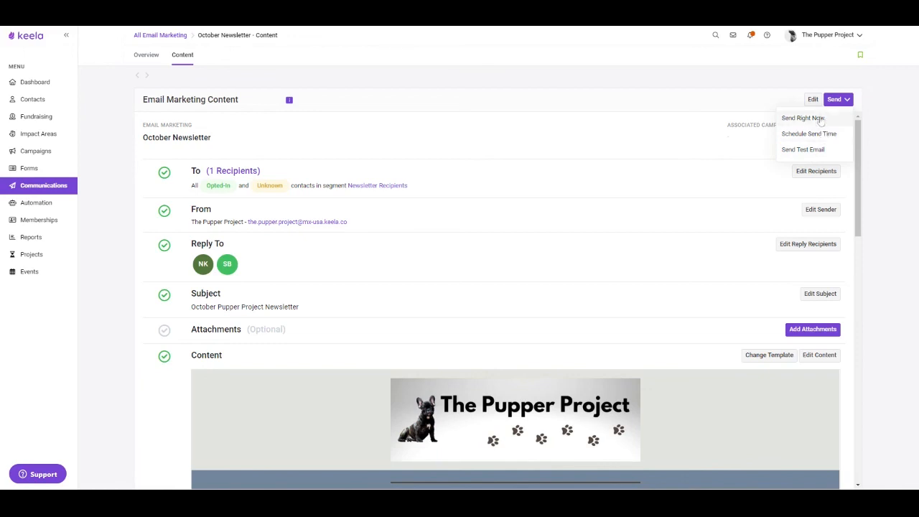
pyautogui.click(820, 121)
pyautogui.click(501, 279)
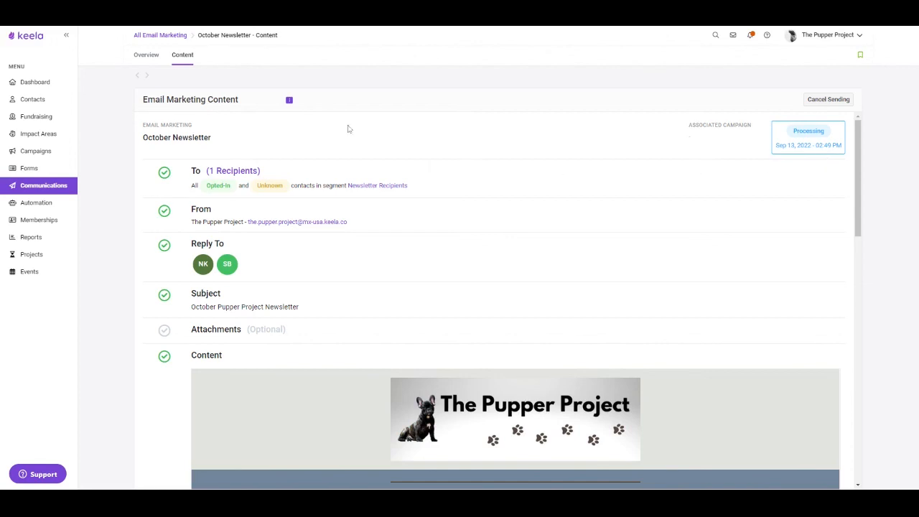
# Step: Return to the list of email marketings and open the sent Winter 2022 email's overview to view its statistics
pyautogui.click(144, 63)
pyautogui.click(137, 74)
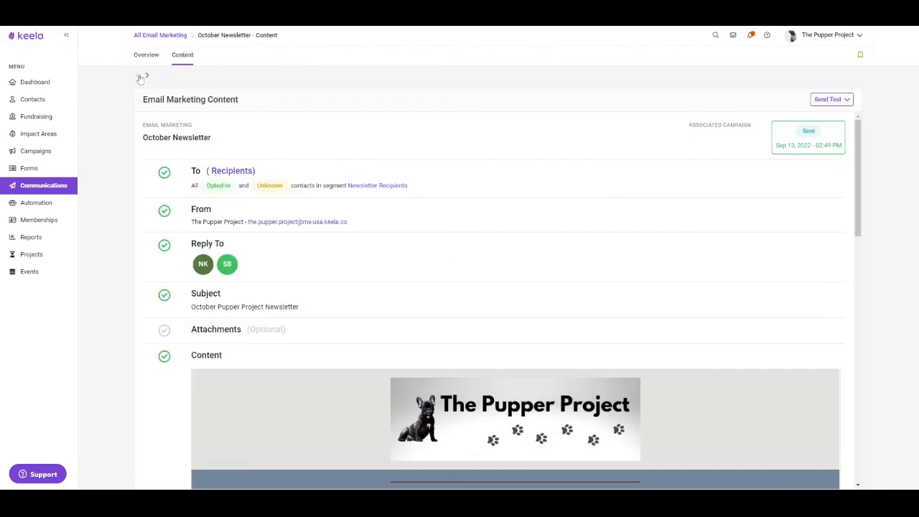
pyautogui.click(57, 190)
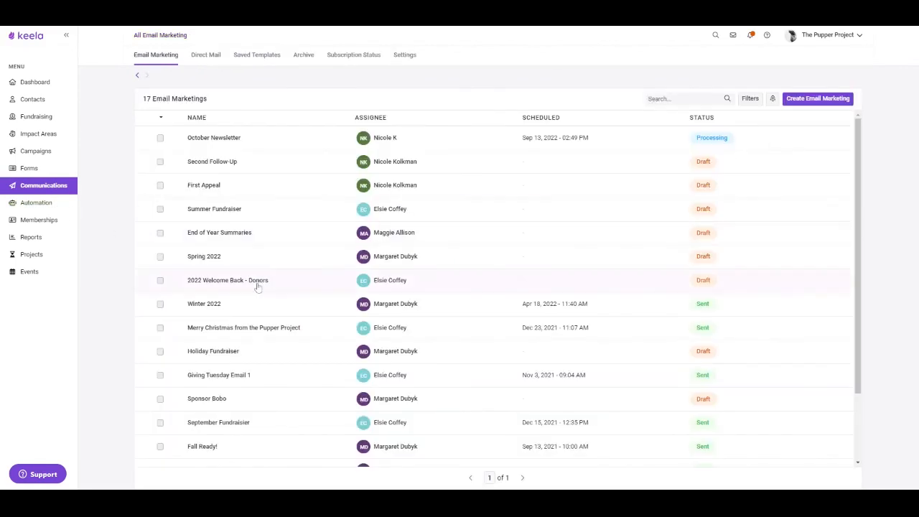
pyautogui.click(252, 308)
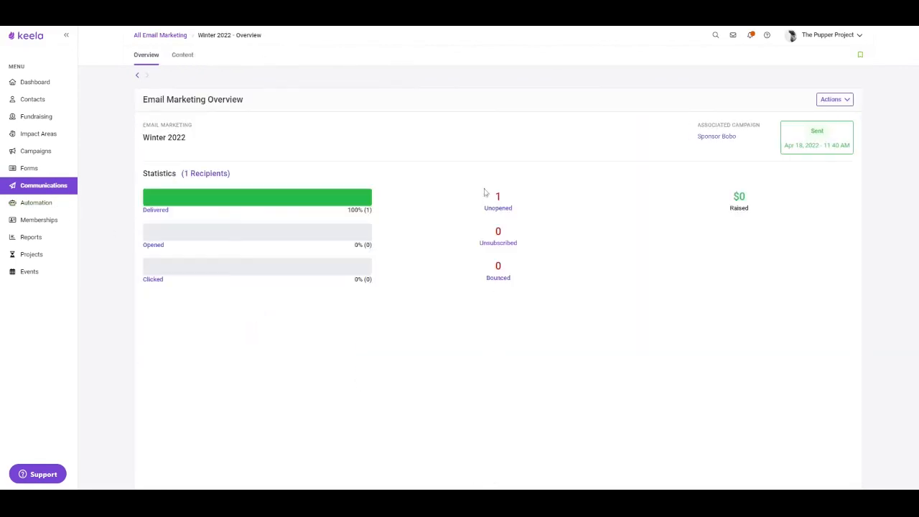